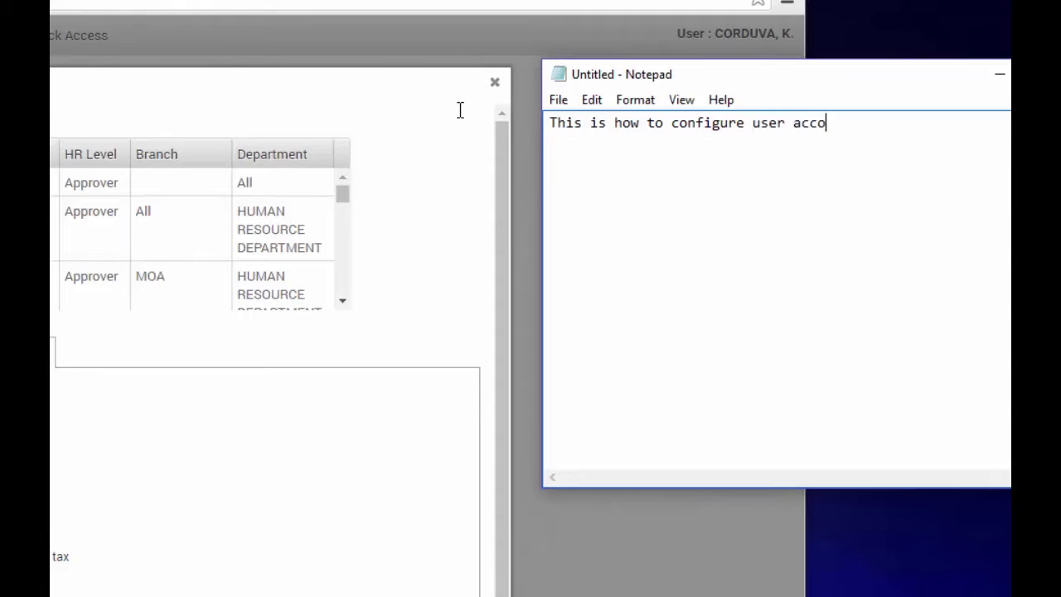
# Continue the Notepad note with "configure user accounts the way you want to filter", and clear it.
pyautogui.write('unts the way you want t')
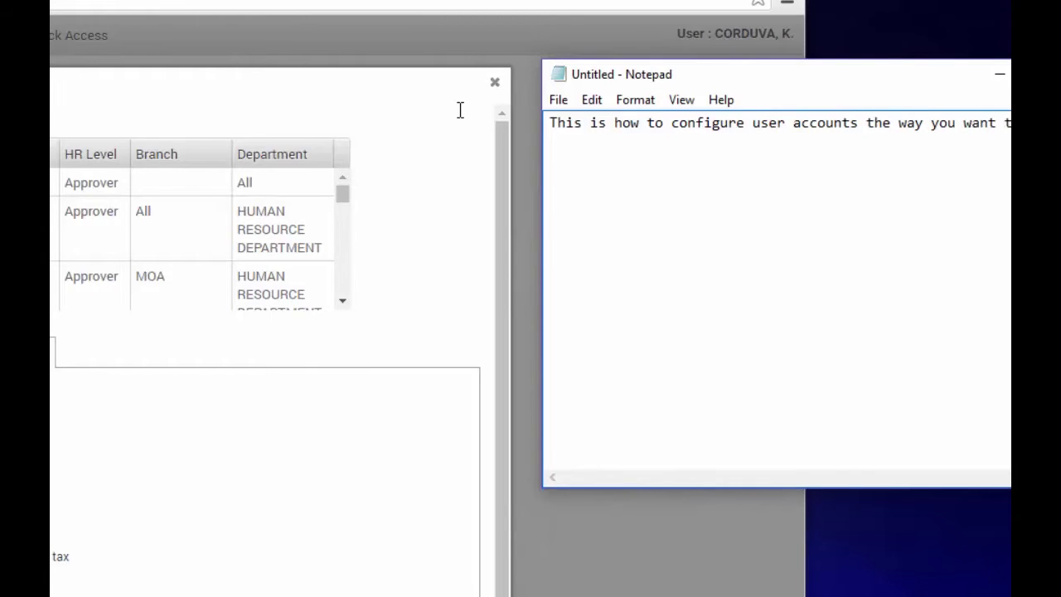
pyautogui.write('o filte')
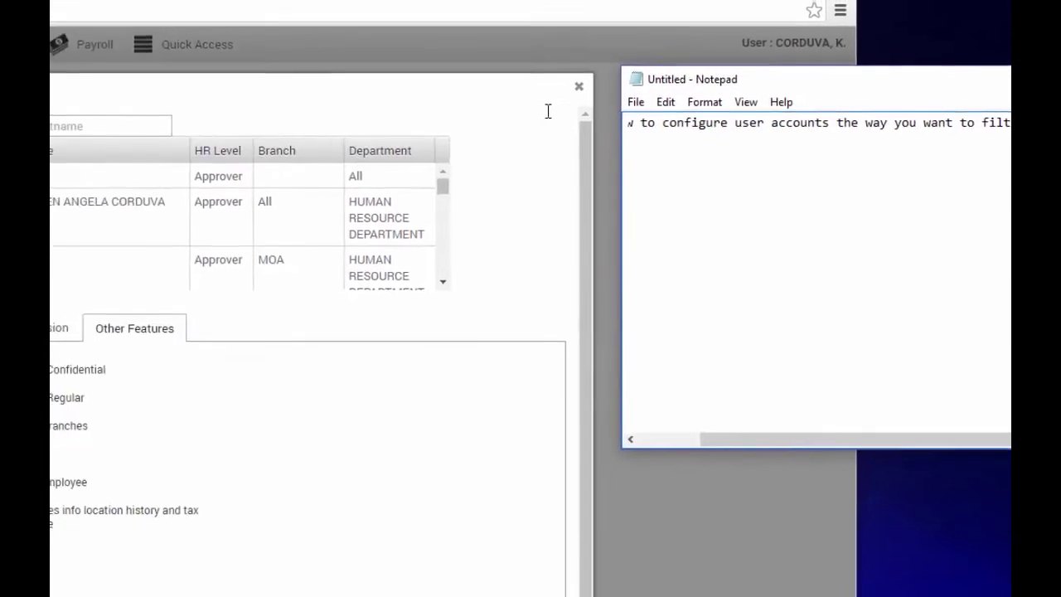
pyautogui.hotkey('ctrl', 'a')
pyautogui.press('BackSpace')
# Switch to the HRIS browser window, close User Accounts and browse the employee Masterfile list.
pyautogui.click(542, 267)
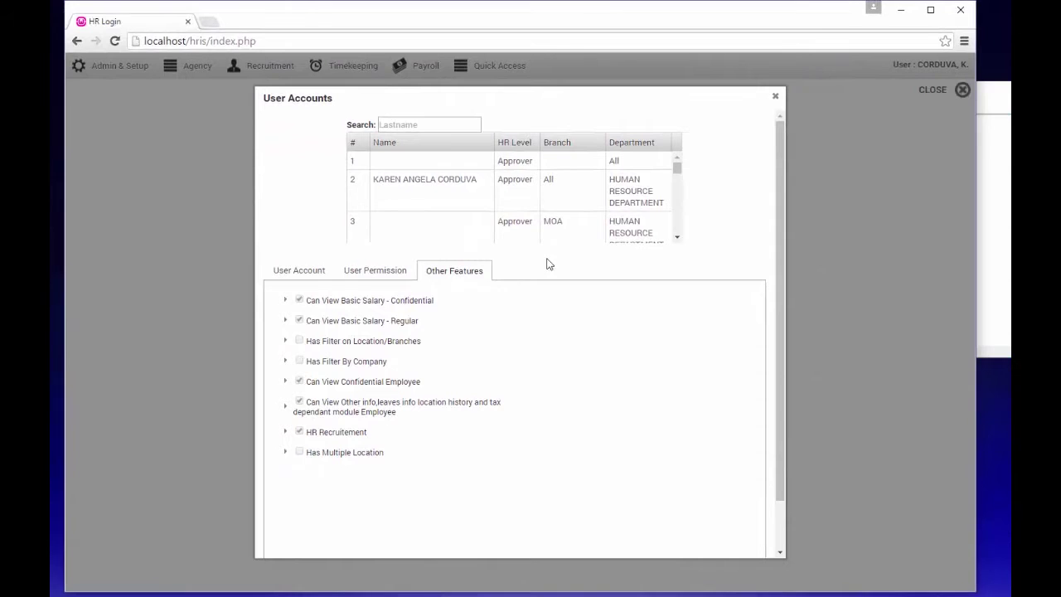
pyautogui.click(775, 95)
pyautogui.moveTo(507, 56)
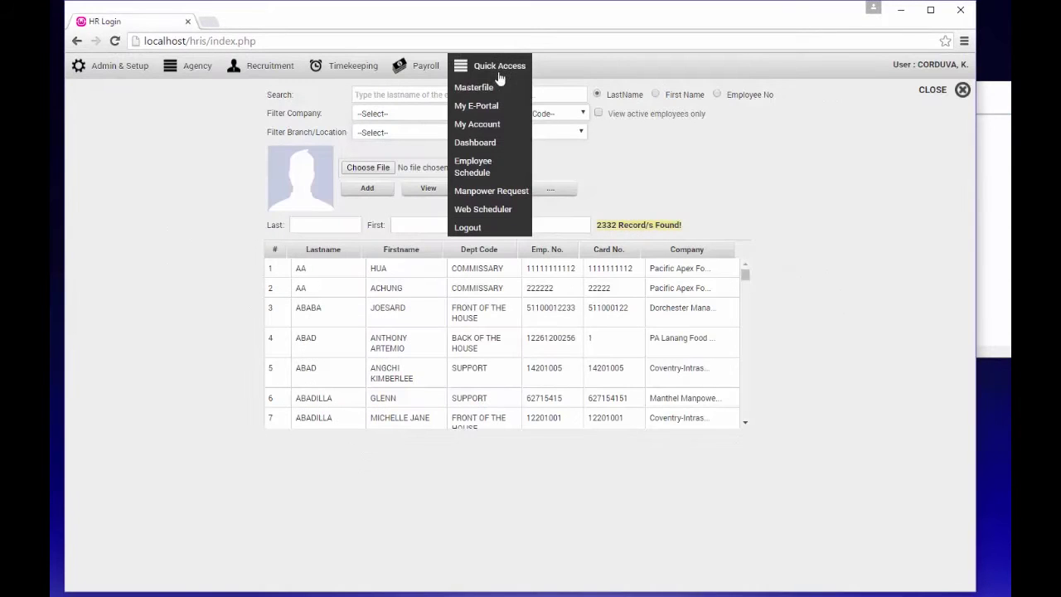
pyautogui.click(497, 87)
pyautogui.scroll(-20, 415, 378)
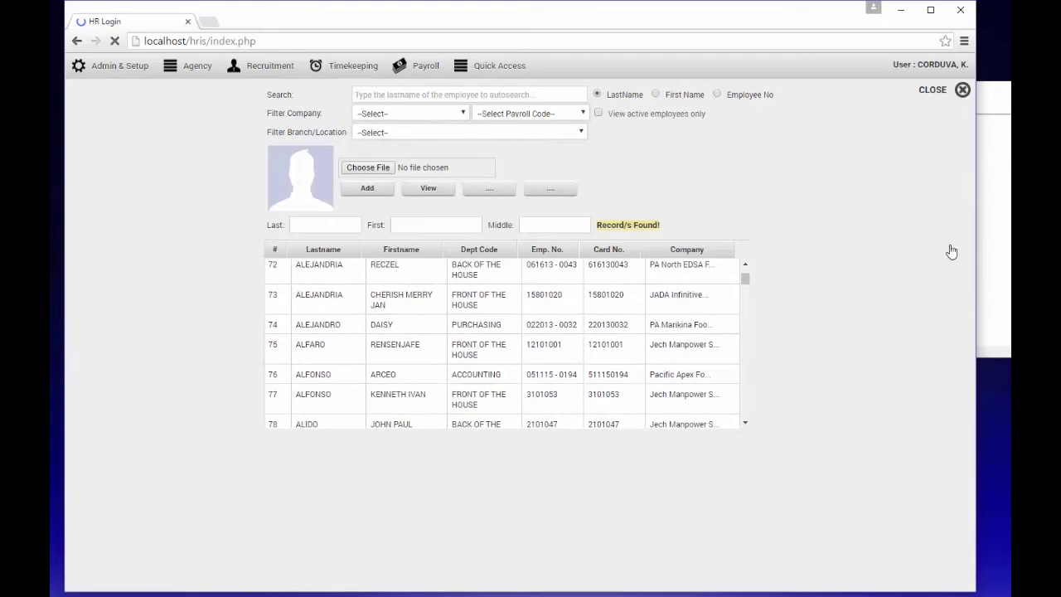
pyautogui.scroll(12, 616, 307)
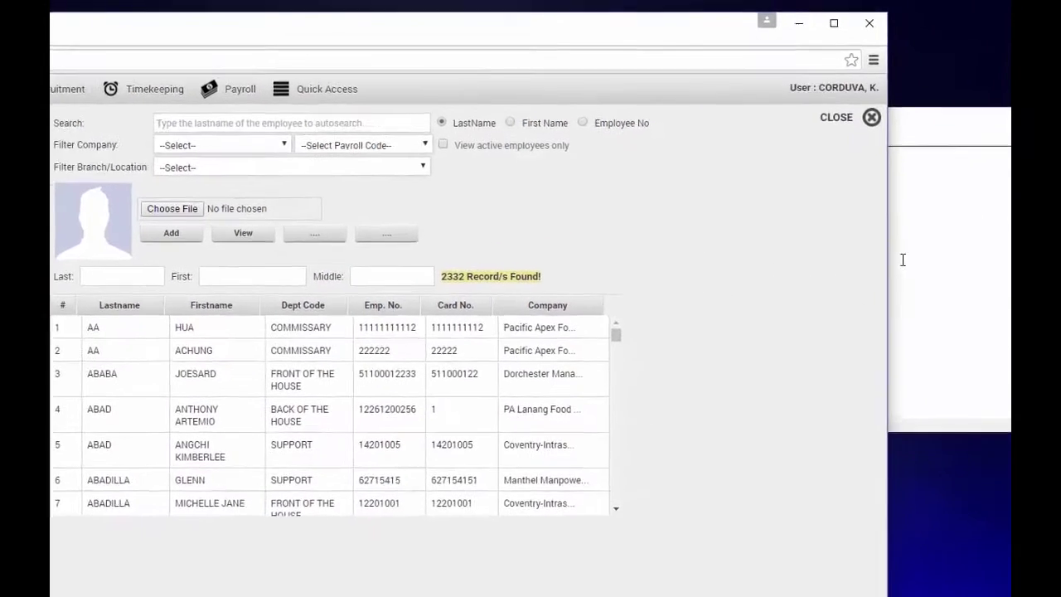
# Write in Notepad: "For this setup the user can view all the employe whether confidential or regular...".
pyautogui.click(1002, 185)
pyautogui.write('For this setup the user can view')
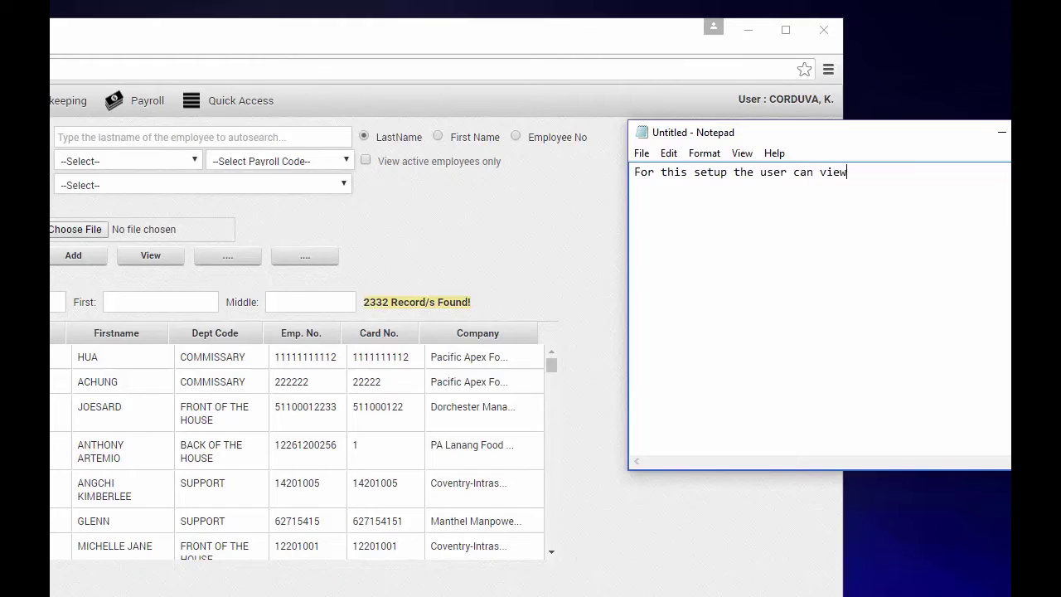
pyautogui.write(' all the employe whether')
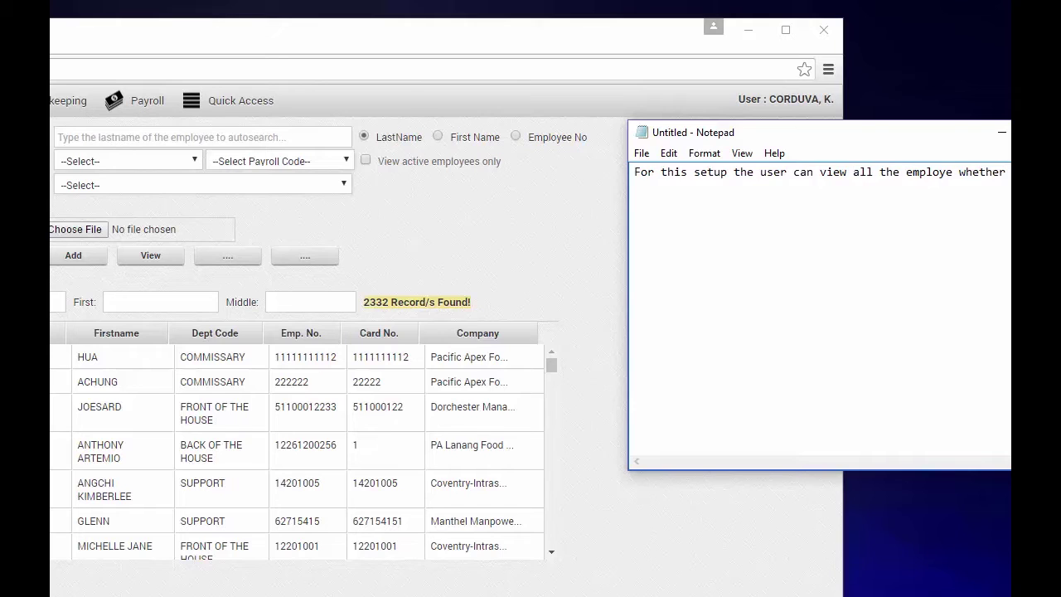
pyautogui.write('confe')
pyautogui.write('ci')
pyautogui.press('BackSpace')
pyautogui.press('BackSpace')
pyautogui.write('fidential or regular...')
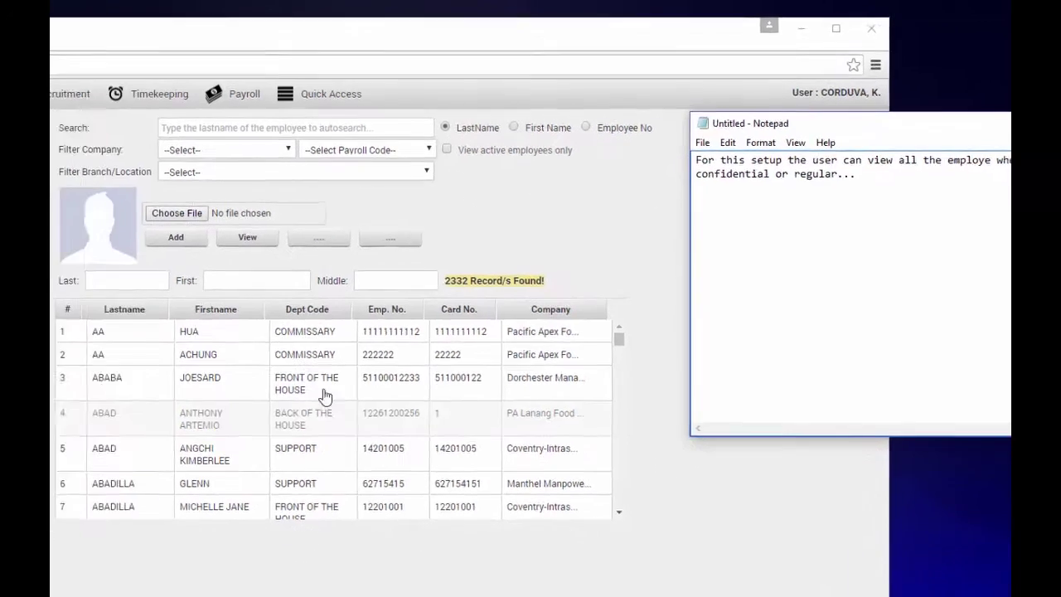
# View the Employee Profile of the third employee in the Masterfile list.
pyautogui.click(214, 410)
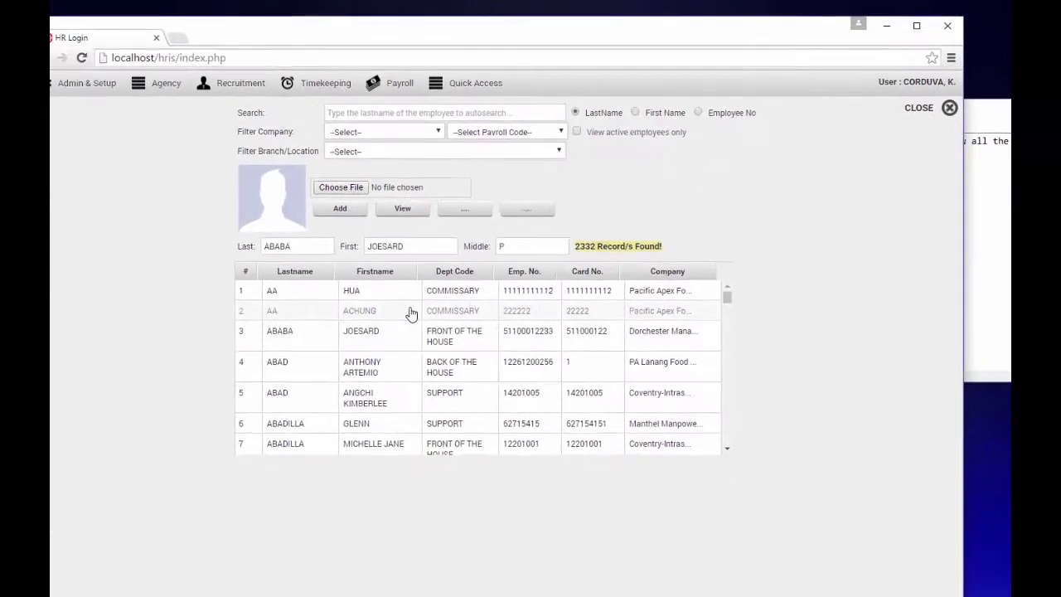
pyautogui.click(150, 255)
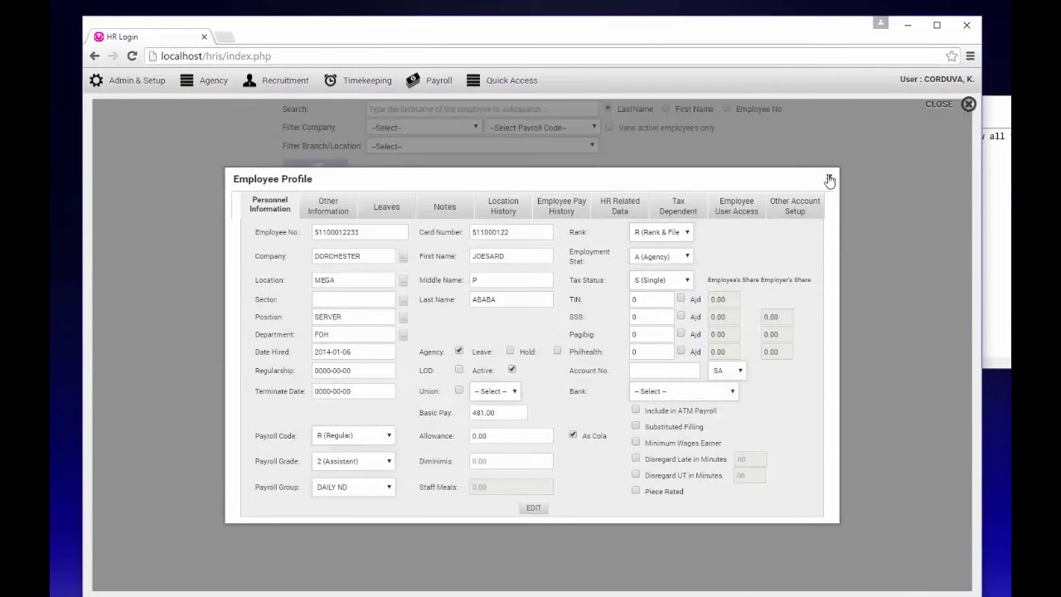
# Add "and also it can view the basic employee" to the end of the Notepad note.
pyautogui.click(995, 265)
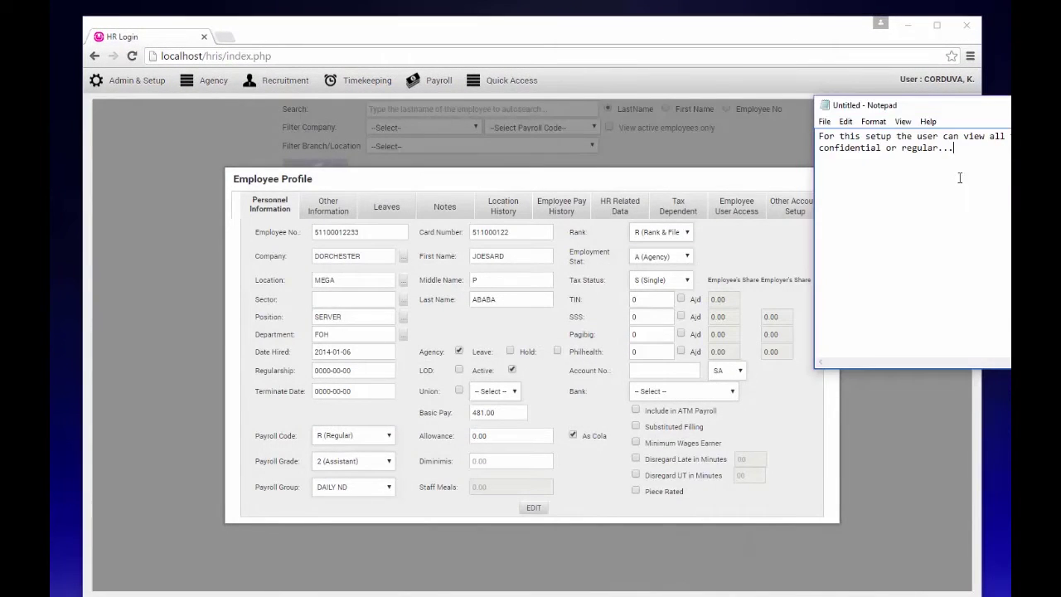
pyautogui.write('and also it can view the basic')
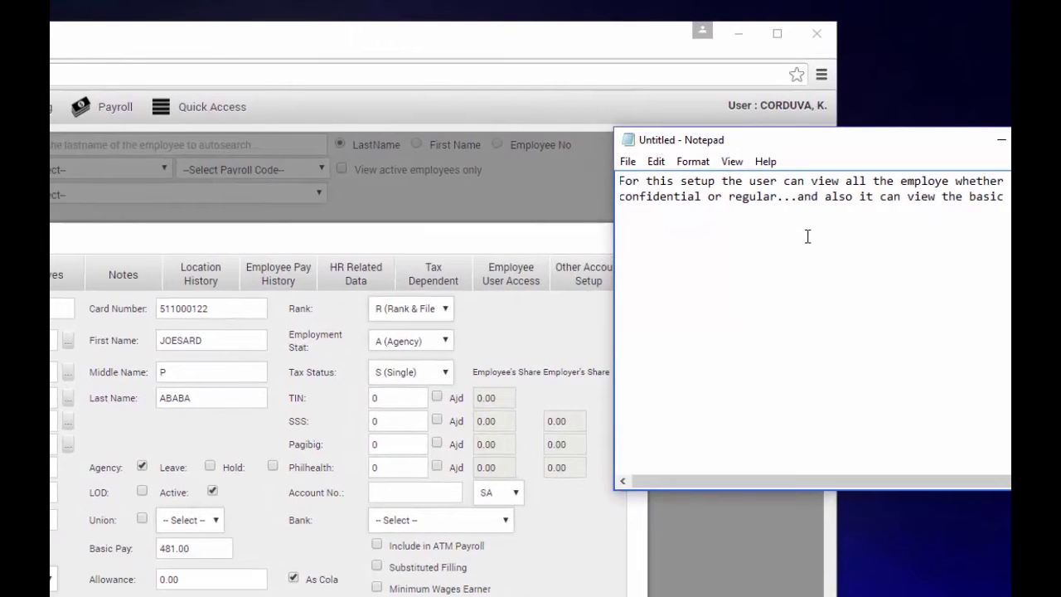
pyautogui.press('Return')
pyautogui.write('employee')
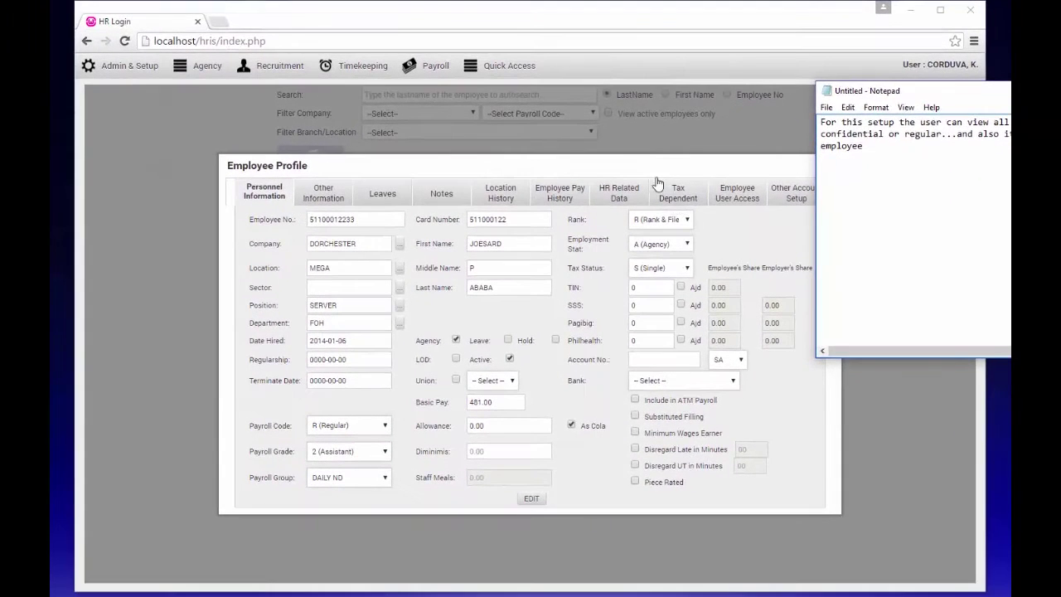
# Close the Employee Profile in the browser, look through the Masterfile list and select the sixth employee.
pyautogui.click(819, 139)
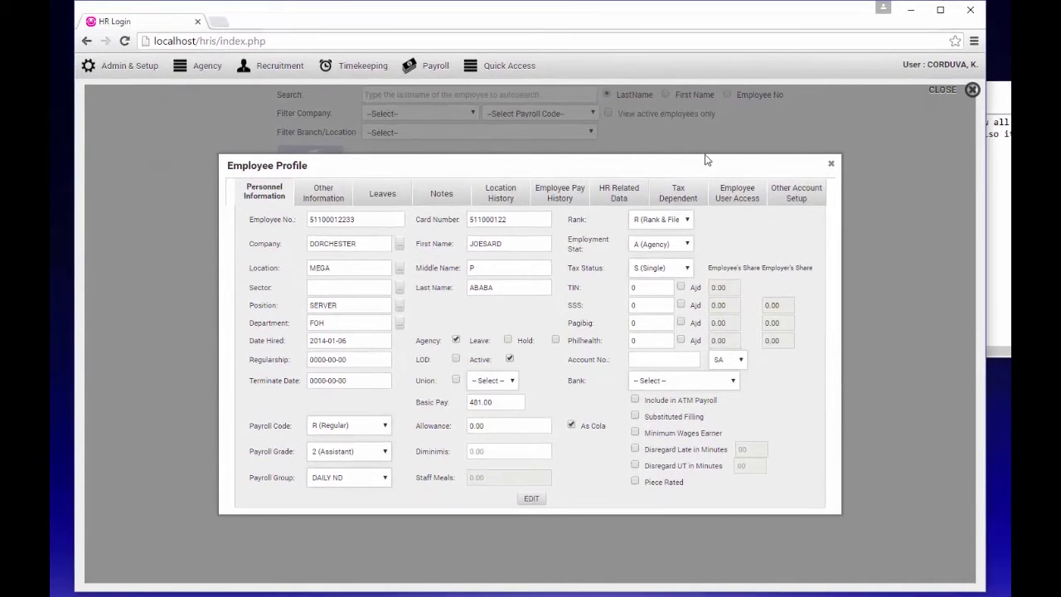
pyautogui.click(831, 163)
pyautogui.scroll(-5, 573, 346)
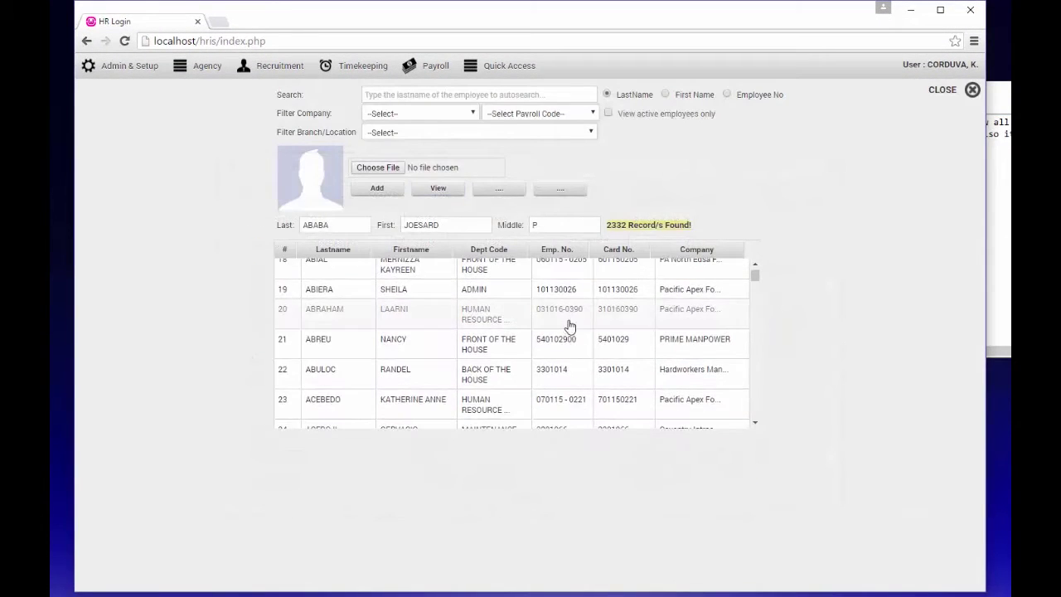
pyautogui.scroll(4, 593, 300)
pyautogui.scroll(3, 592, 300)
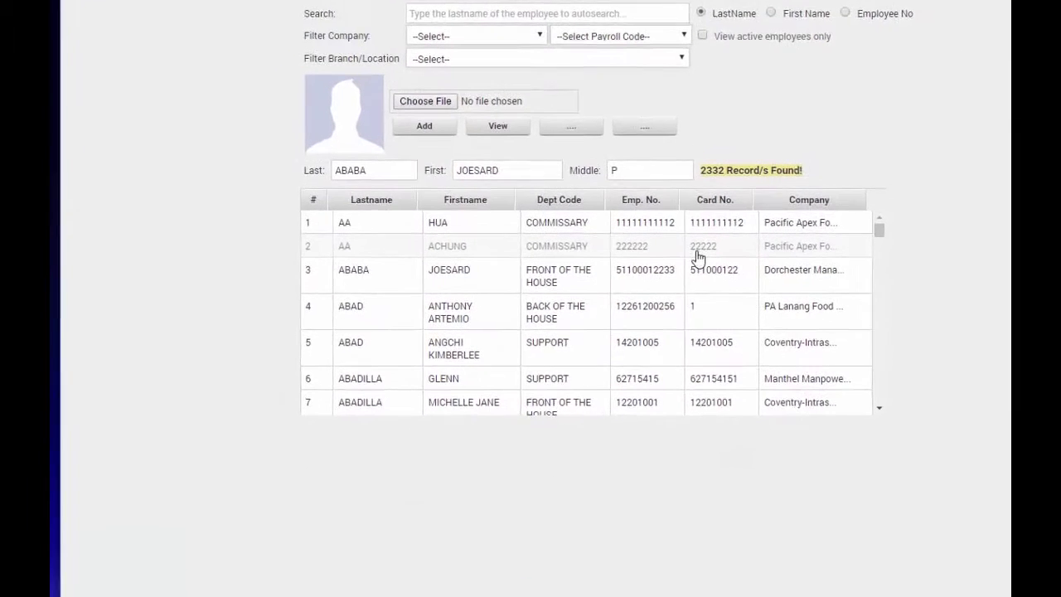
pyautogui.click(543, 302)
pyautogui.click(572, 371)
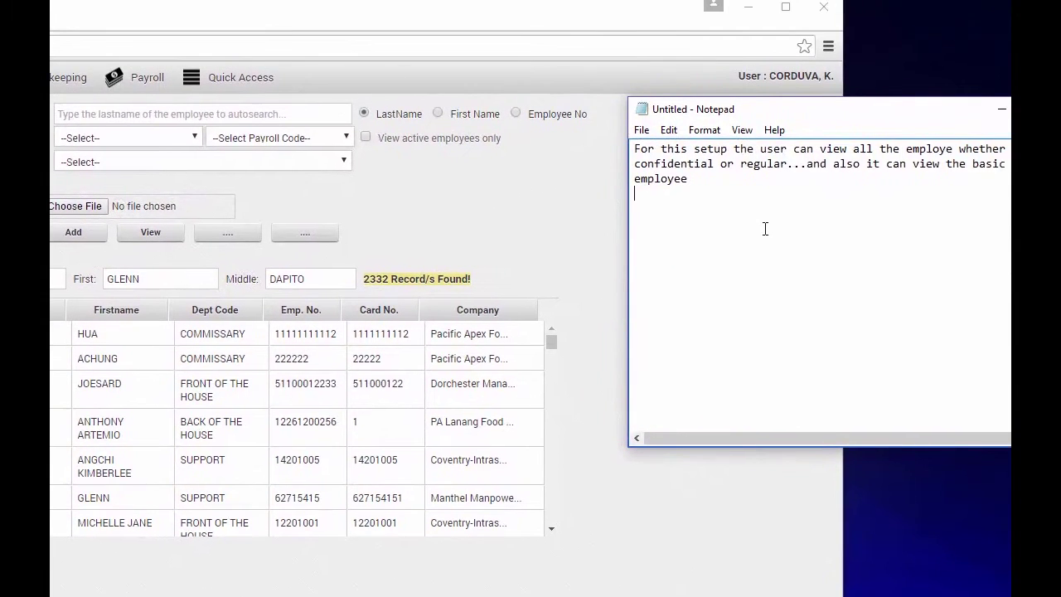
# Replace the Notepad note with "If you want to configure the user to view only the employ... its location/ branch you can do this".
pyautogui.hotkey('ctrl', 'a')
pyautogui.press('BackSpace')
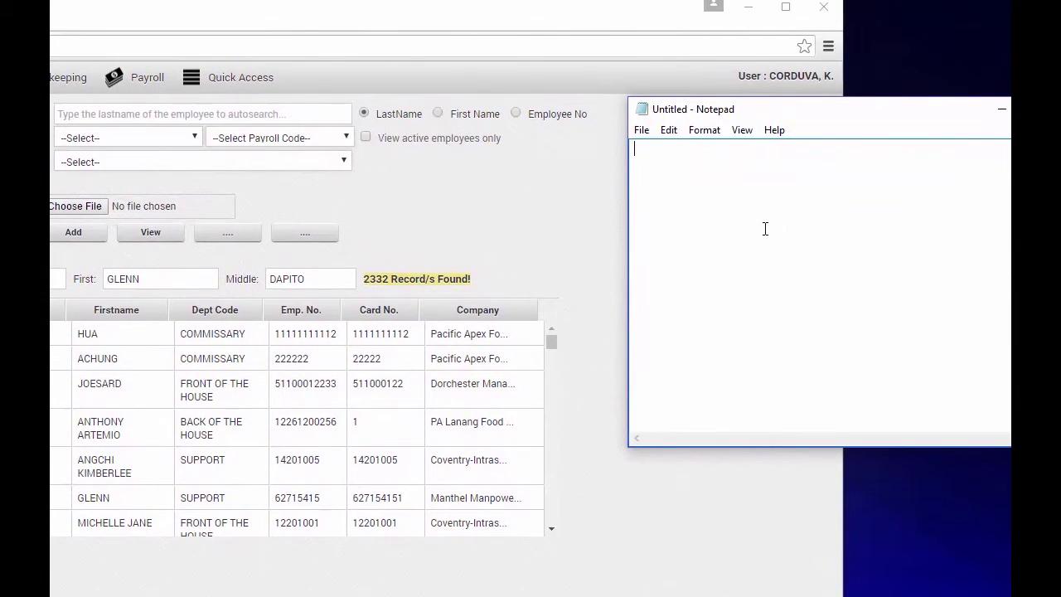
pyautogui.write('If you want to')
pyautogui.write('configure the user to')
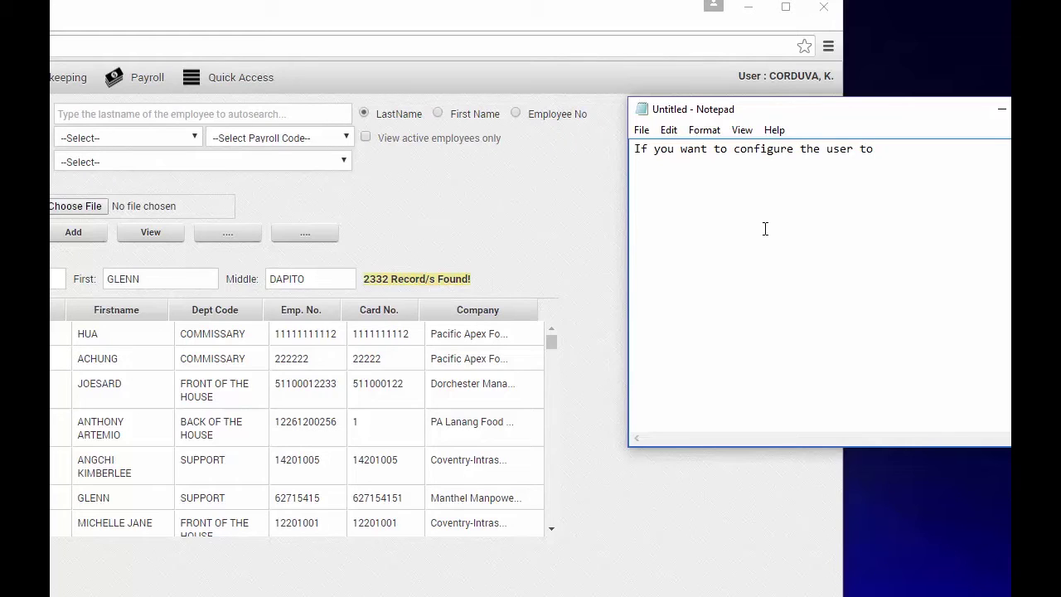
pyautogui.write(' view only the employ')
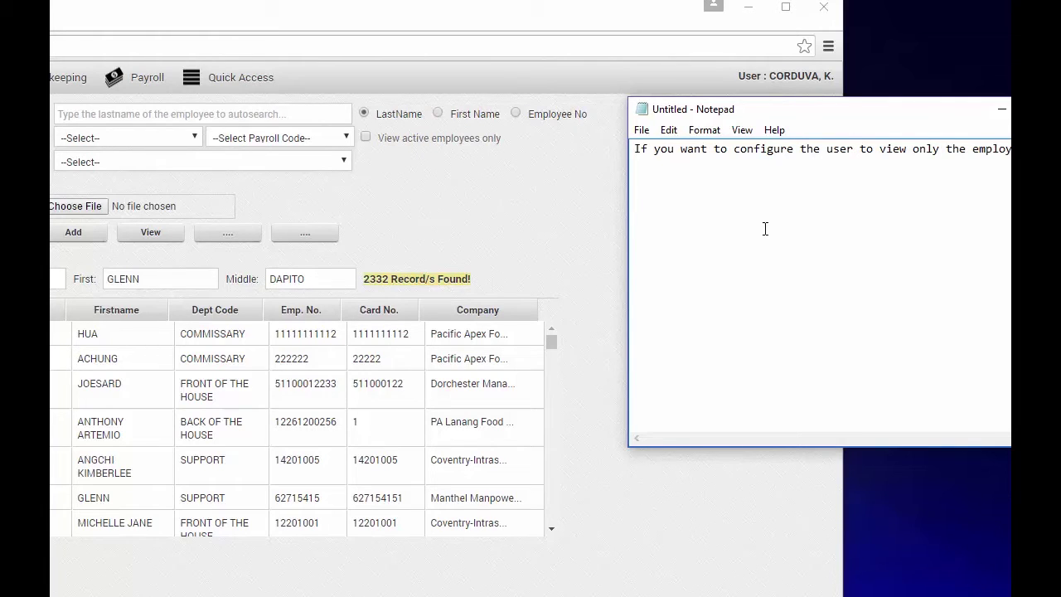
pyautogui.write('its locati')
pyautogui.write('on/ branch')
pyautogui.write(' ou')
pyautogui.write('cen')
pyautogui.press('BackSpace')
pyautogui.press('BackSpace')
pyautogui.press('BackSpace')
pyautogui.press('BackSpace')
pyautogui.press('BackSpace')
pyautogui.press('BackSpace')
pyautogui.write('you can do this')
pyautogui.press('Return')
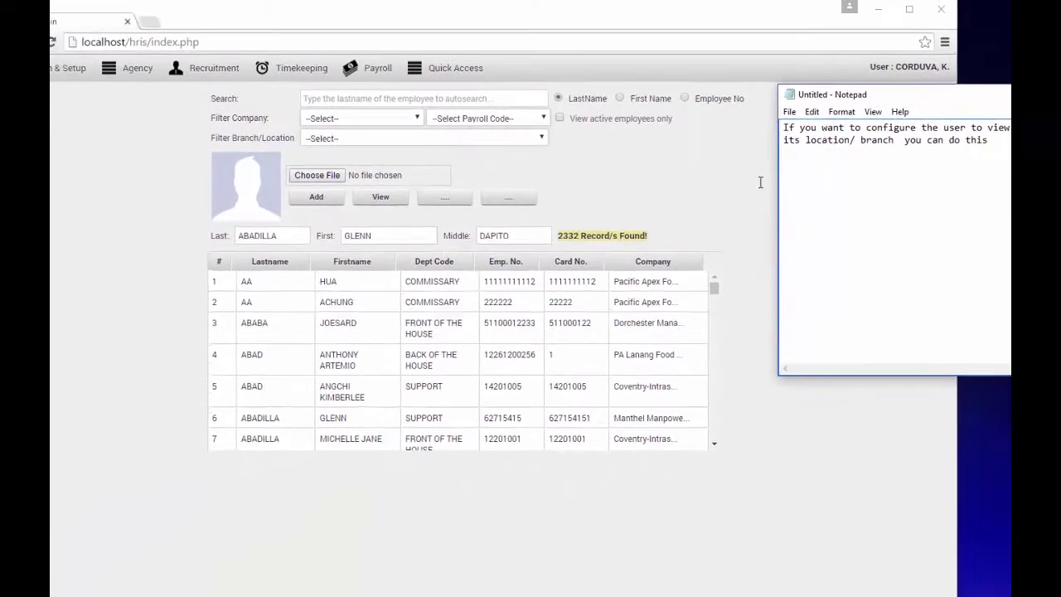
# Return to the HRIS browser window and open User Accounts from the administration options.
pyautogui.click(804, 177)
pyautogui.moveTo(961, 65); pyautogui.dragTo(984, 64)
pyautogui.moveTo(116, 67)
pyautogui.moveTo(107, 88)
pyautogui.click(224, 112)
pyautogui.click(223, 114)
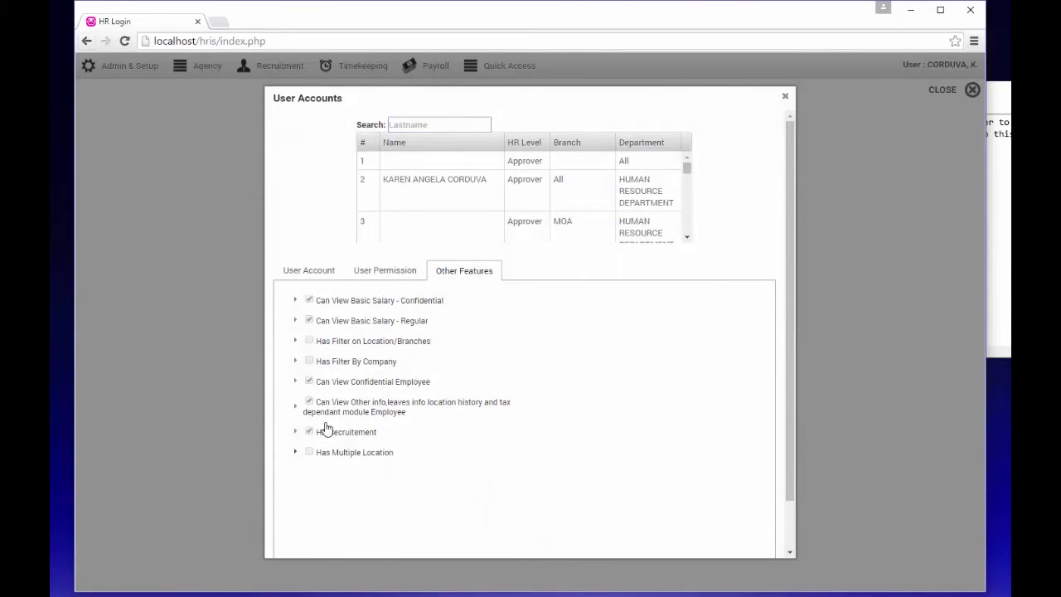
# Make the Human Resource Manager's user account editable and set its Branch to ROCK.
pyautogui.click(322, 272)
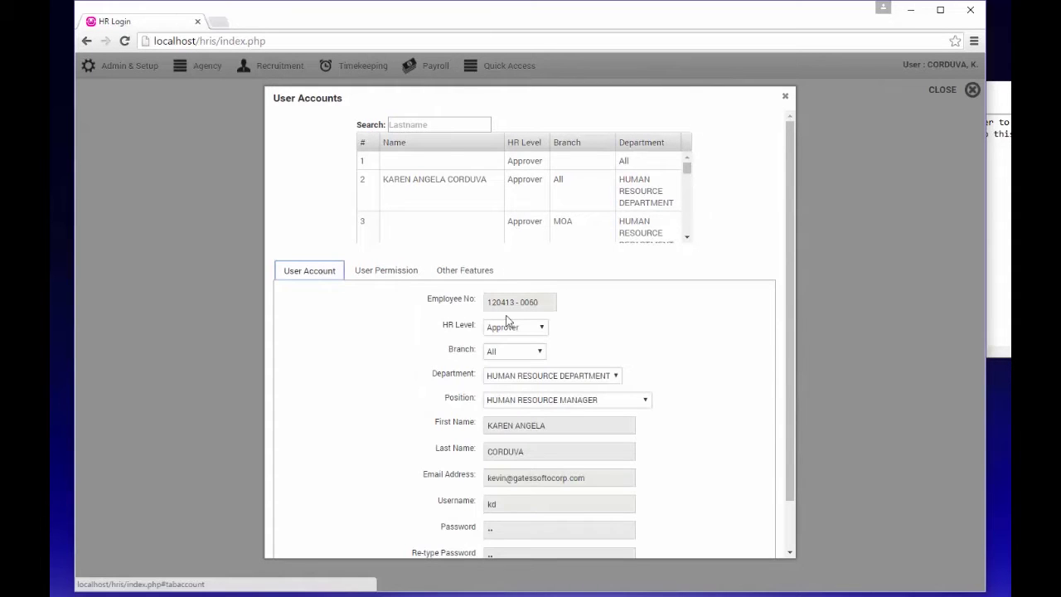
pyautogui.scroll(-1, 518, 331)
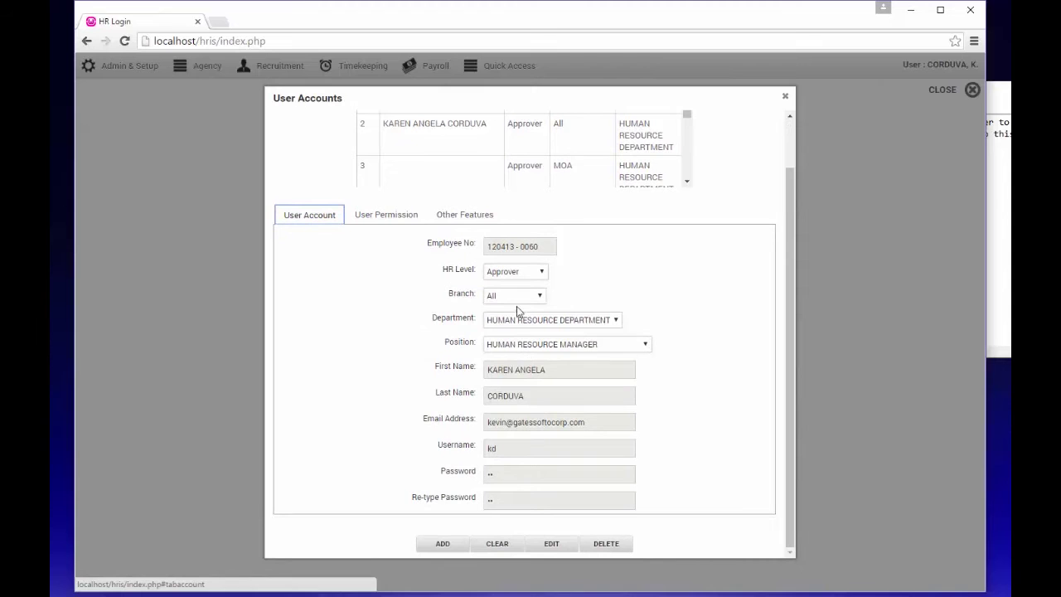
pyautogui.click(551, 543)
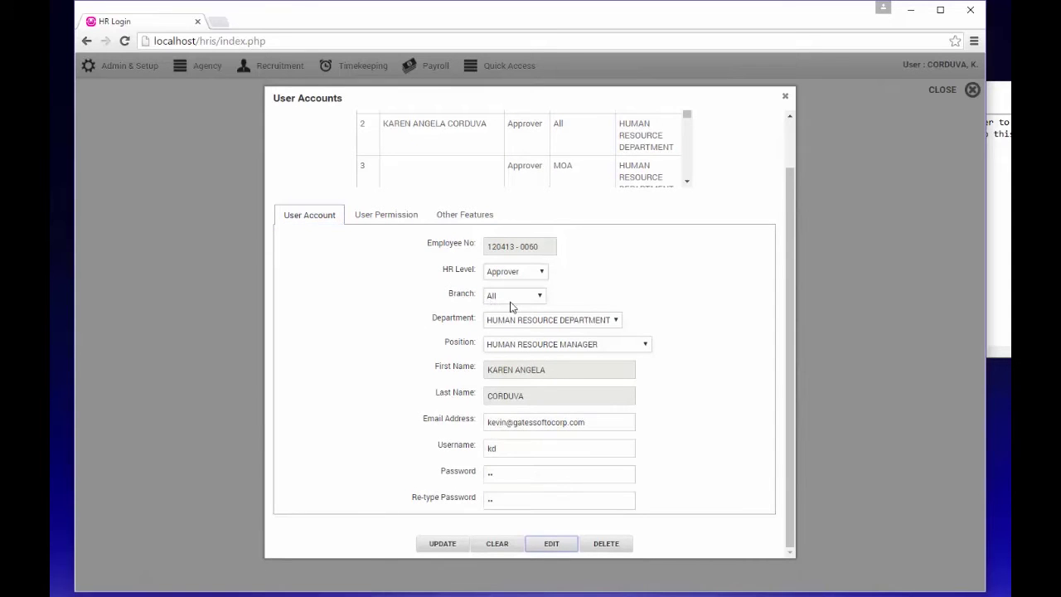
pyautogui.click(507, 296)
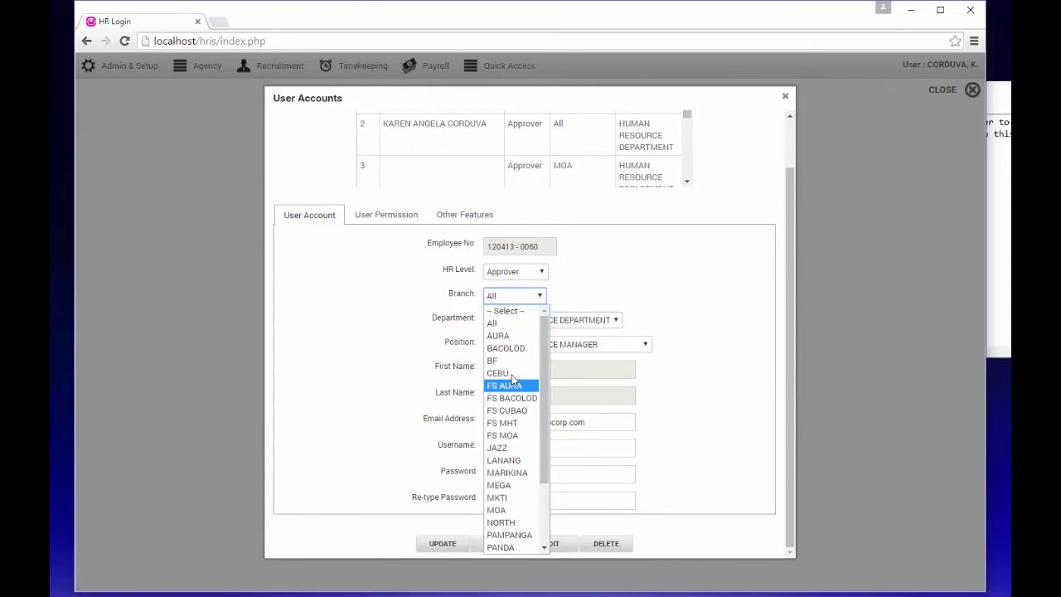
pyautogui.click(514, 435)
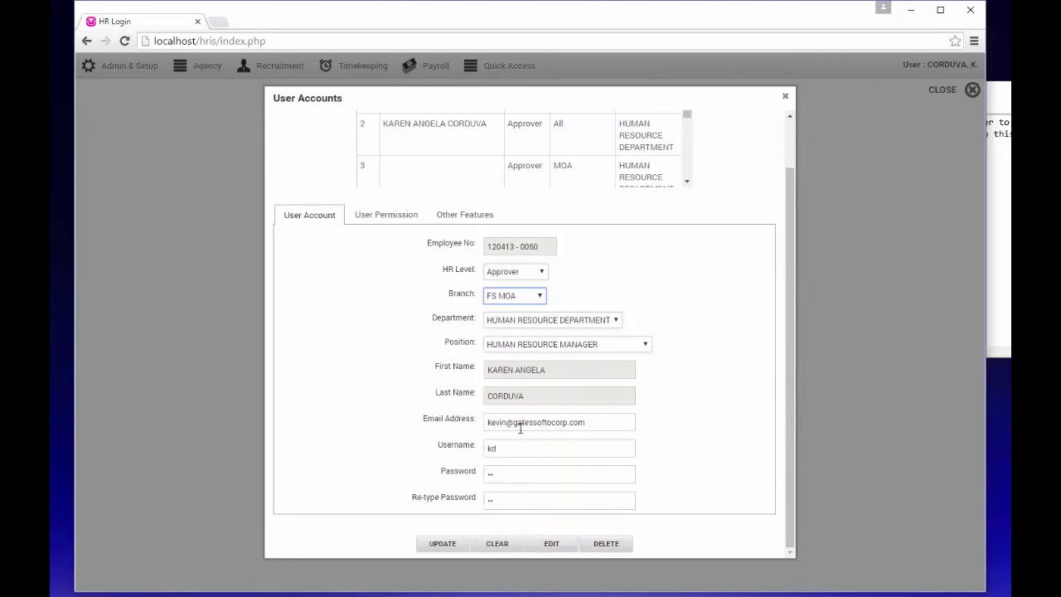
pyautogui.click(510, 295)
pyautogui.scroll(-3, 518, 452)
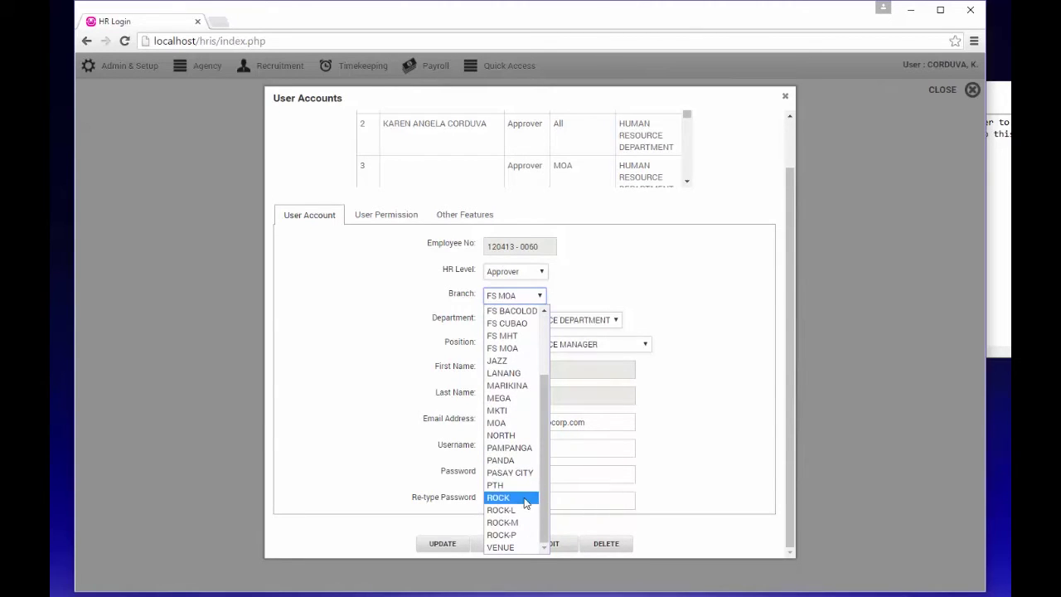
pyautogui.click(518, 497)
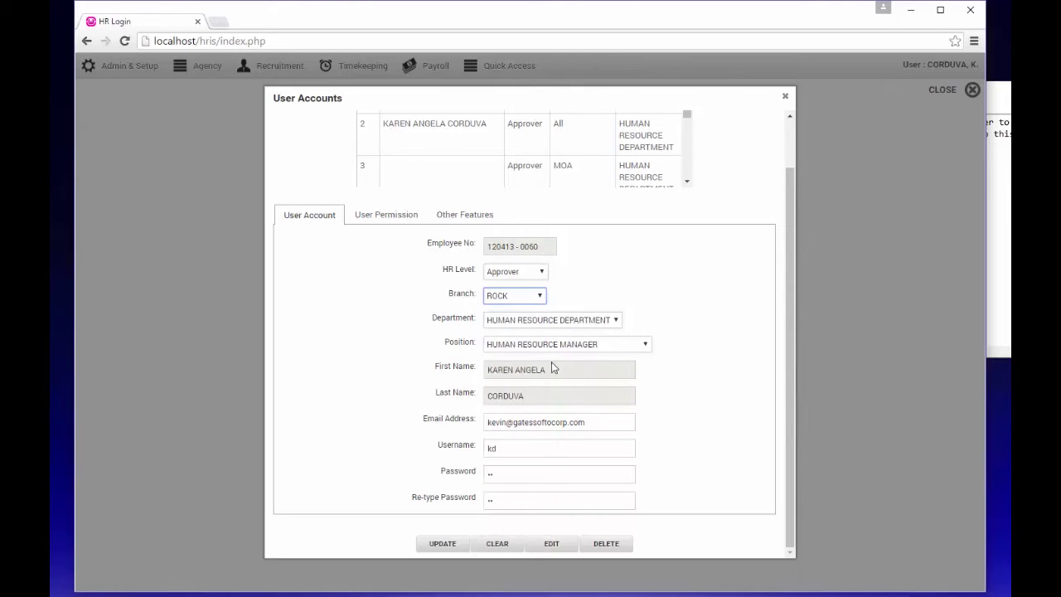
# Enable "Has Filter on Location/Branches" among the account's other features and save the updated account.
pyautogui.click(459, 217)
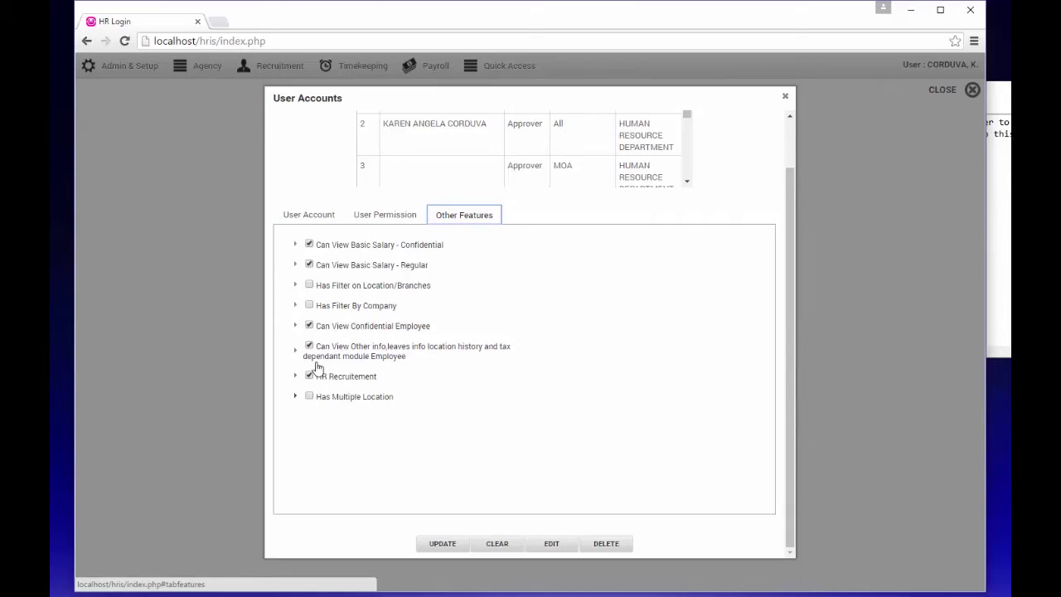
pyautogui.click(309, 285)
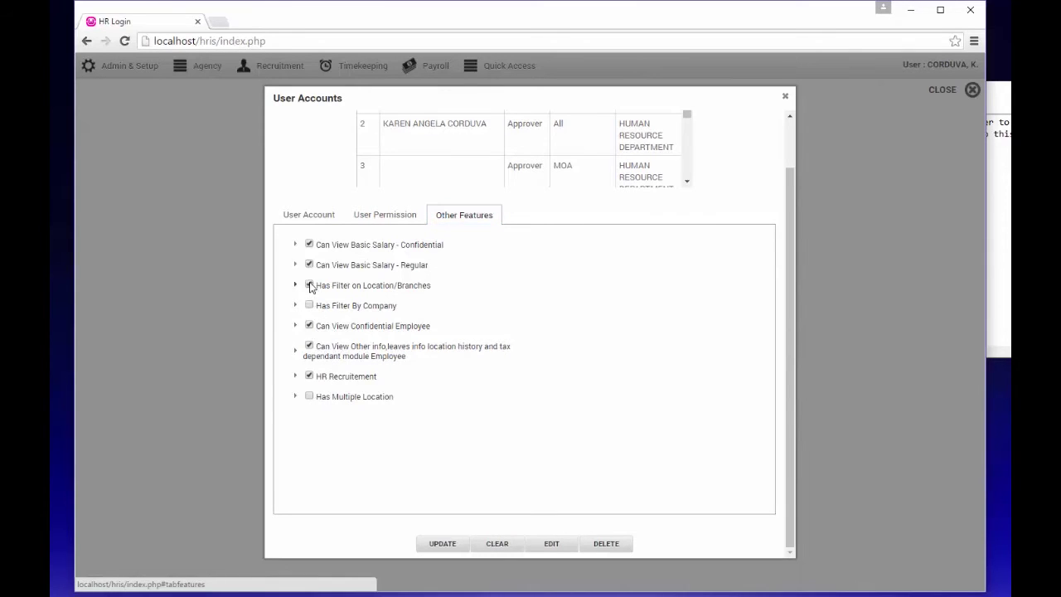
pyautogui.click(309, 285)
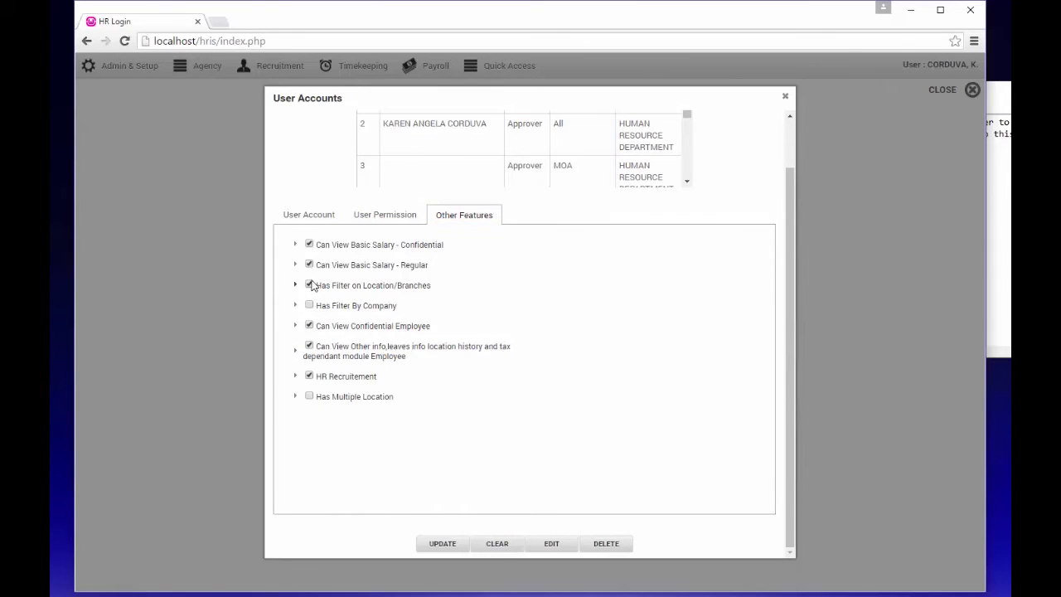
pyautogui.click(448, 542)
pyautogui.click(639, 114)
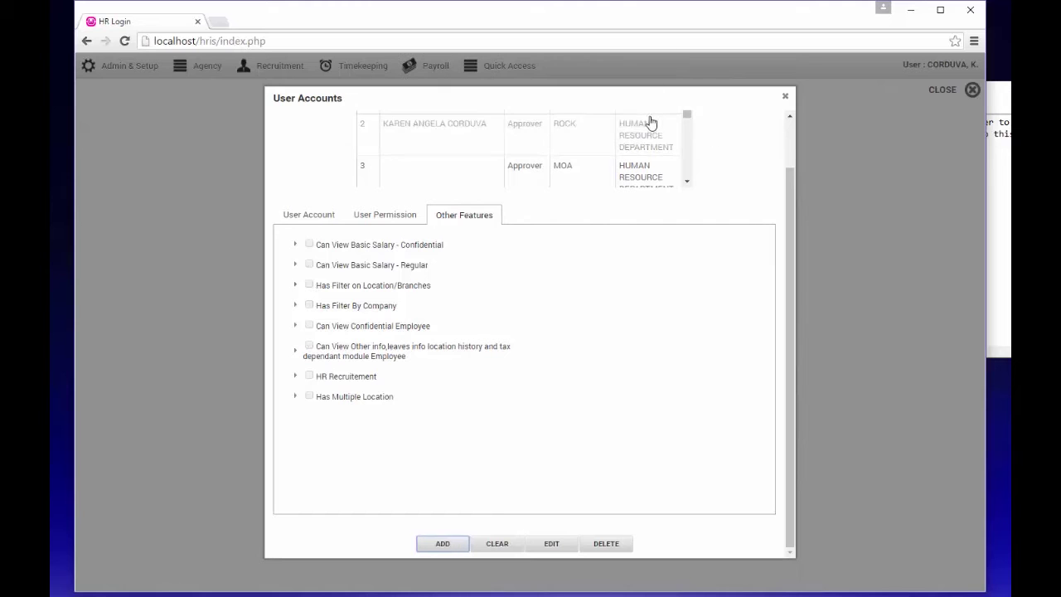
# Reload the HRIS page, open the employee Masterfile from Quick Access and check the listed records and record count.
pyautogui.click(540, 41)
pyautogui.press('Return')
pyautogui.moveTo(540, 66)
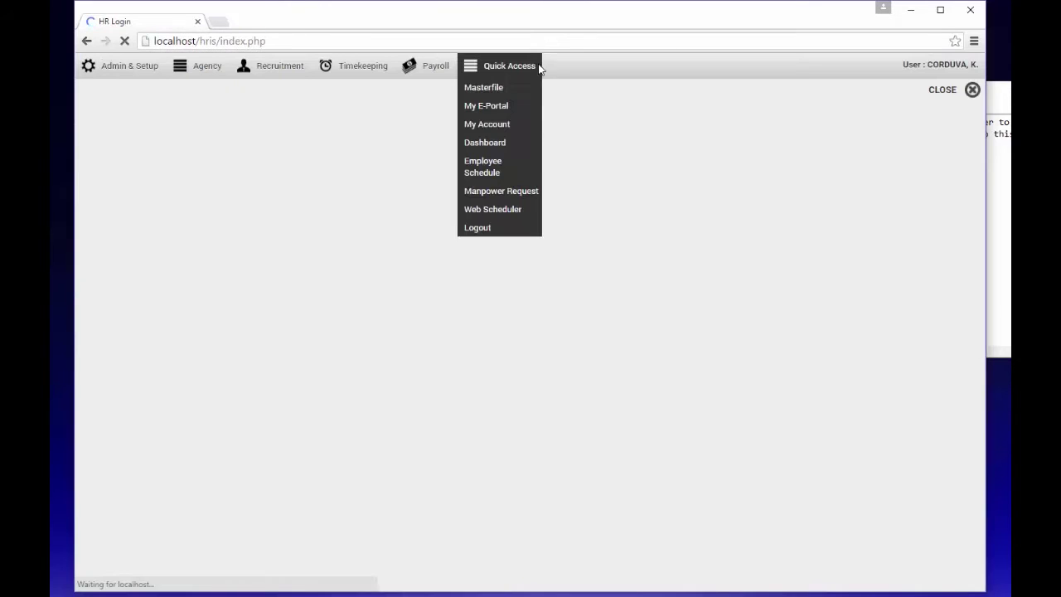
pyautogui.click(497, 90)
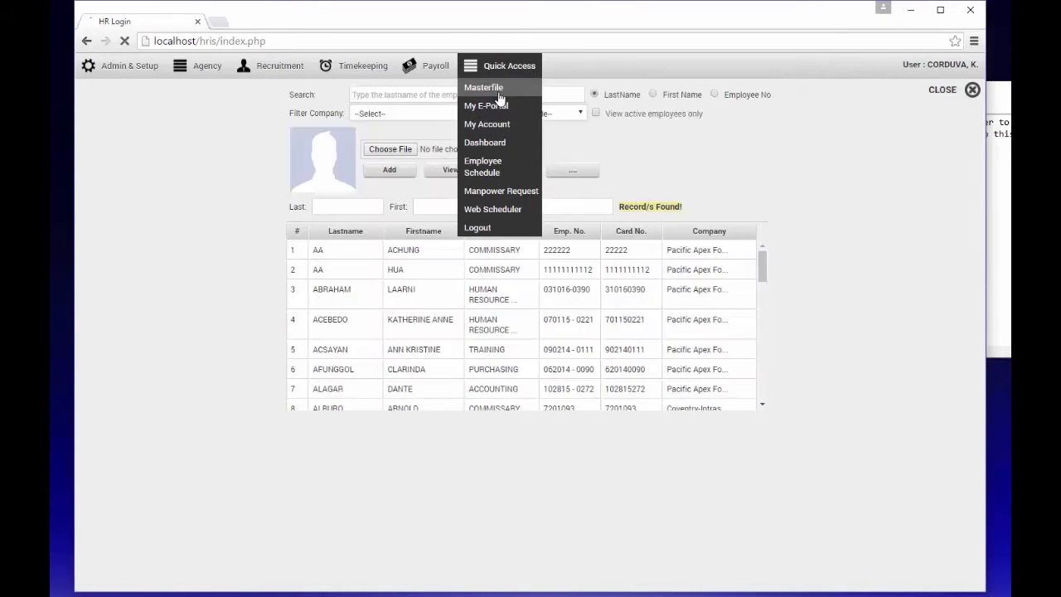
pyautogui.scroll(-3, 738, 267)
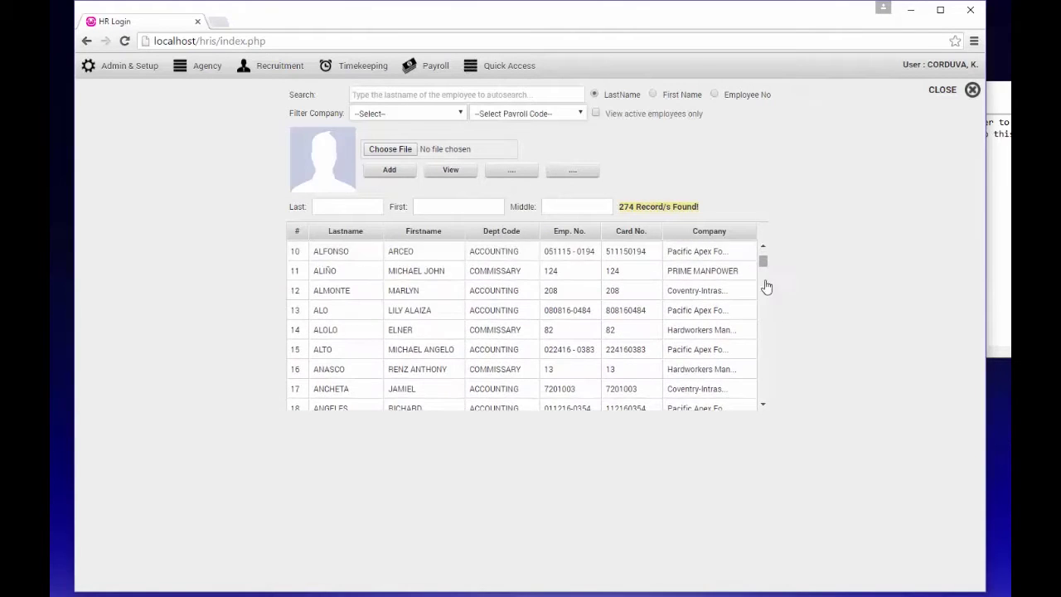
pyautogui.scroll(-3, 771, 265)
pyautogui.scroll(6, 770, 265)
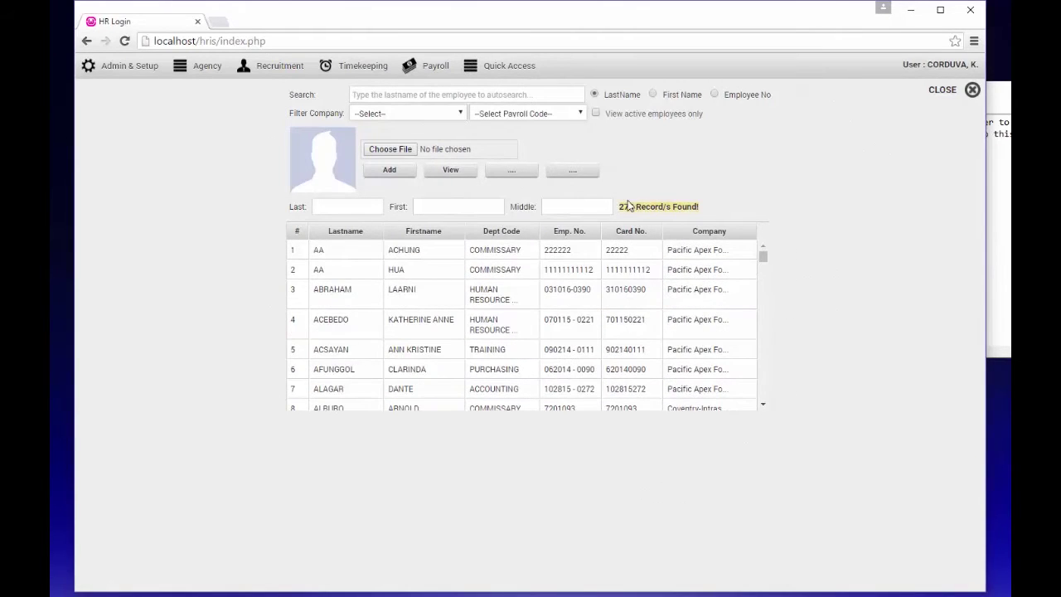
pyautogui.moveTo(619, 206); pyautogui.dragTo(648, 207)
# Replace the Notepad note with "So now as you can see the user can now only view all the branch ... on its account....".
pyautogui.click(995, 217)
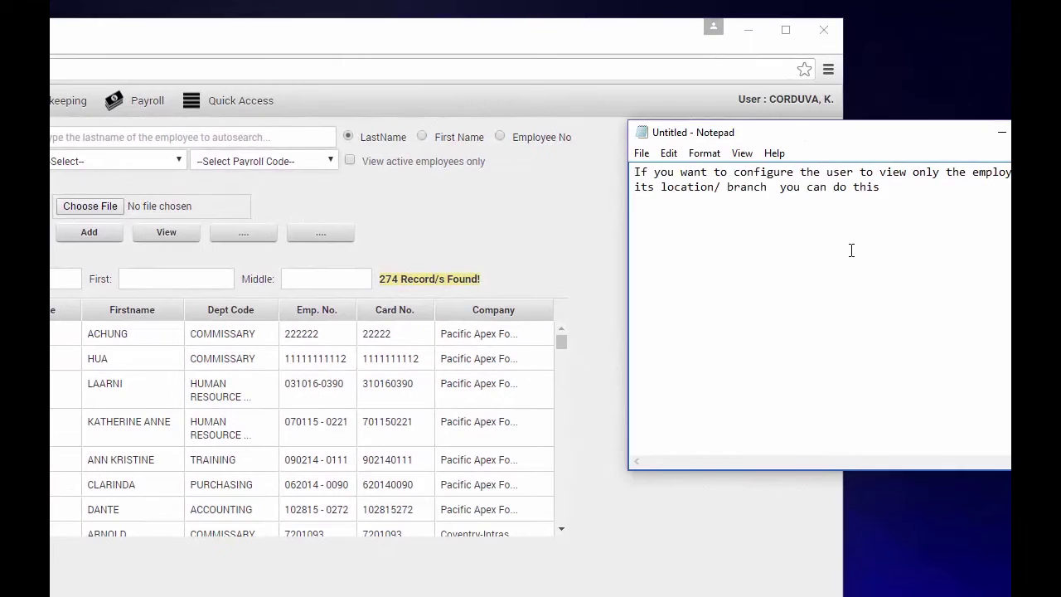
pyautogui.hotkey('ctrl', 'a')
pyautogui.write('So now ')
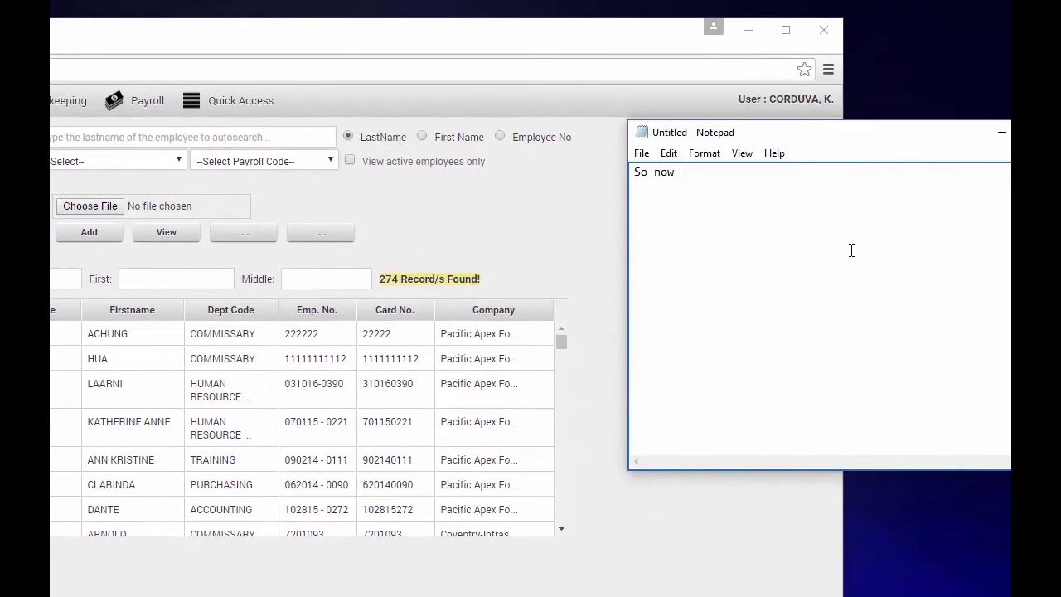
pyautogui.write('as you can see the user can now only view the')
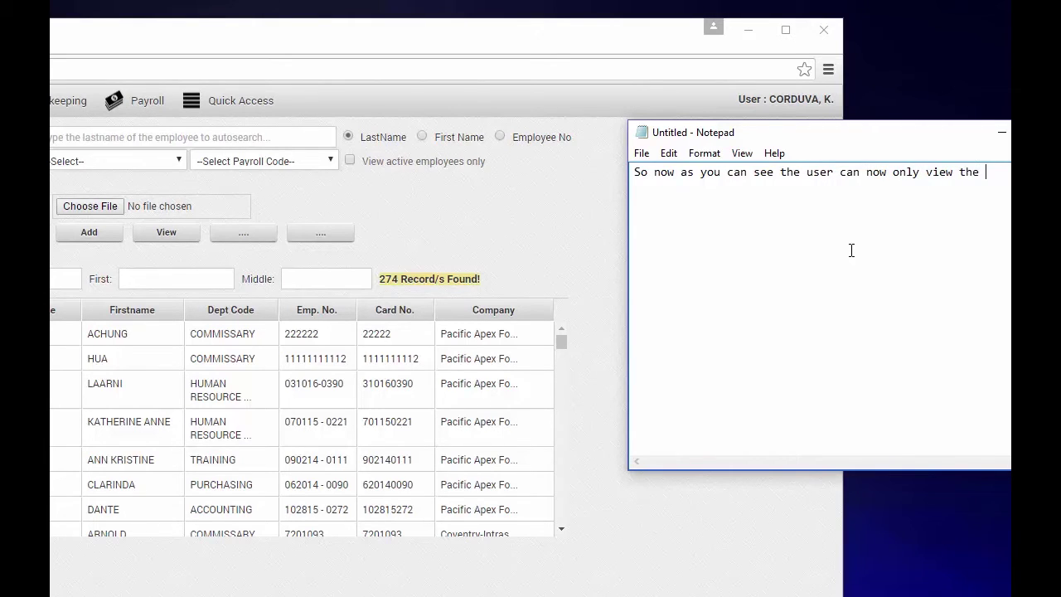
pyautogui.press('BackSpace')
pyautogui.press('BackSpace')
pyautogui.press('BackSpace')
pyautogui.press('BackSpace')
pyautogui.write('all the bra')
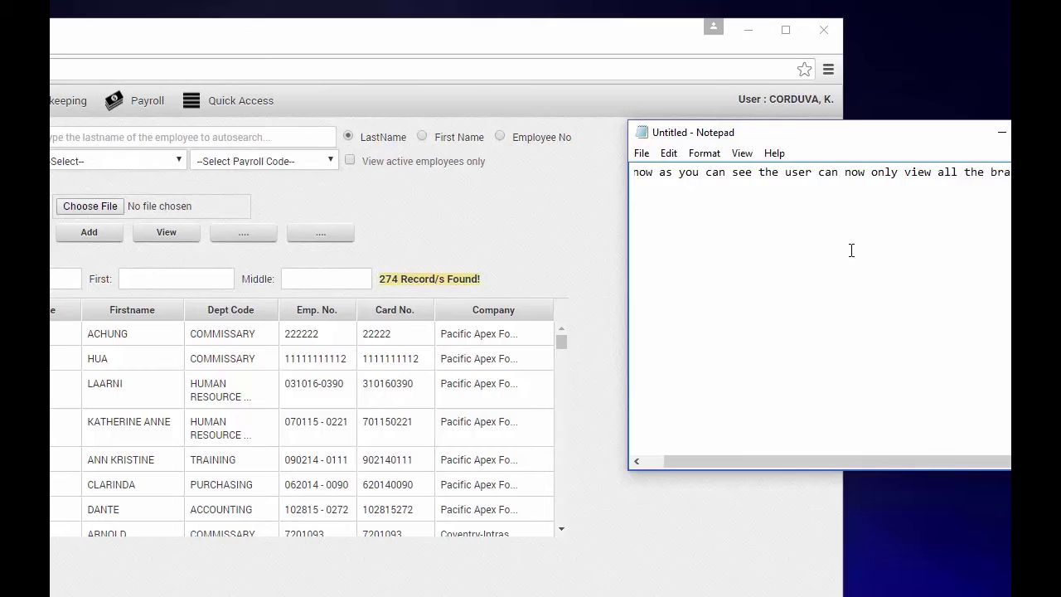
pyautogui.write('nch th')
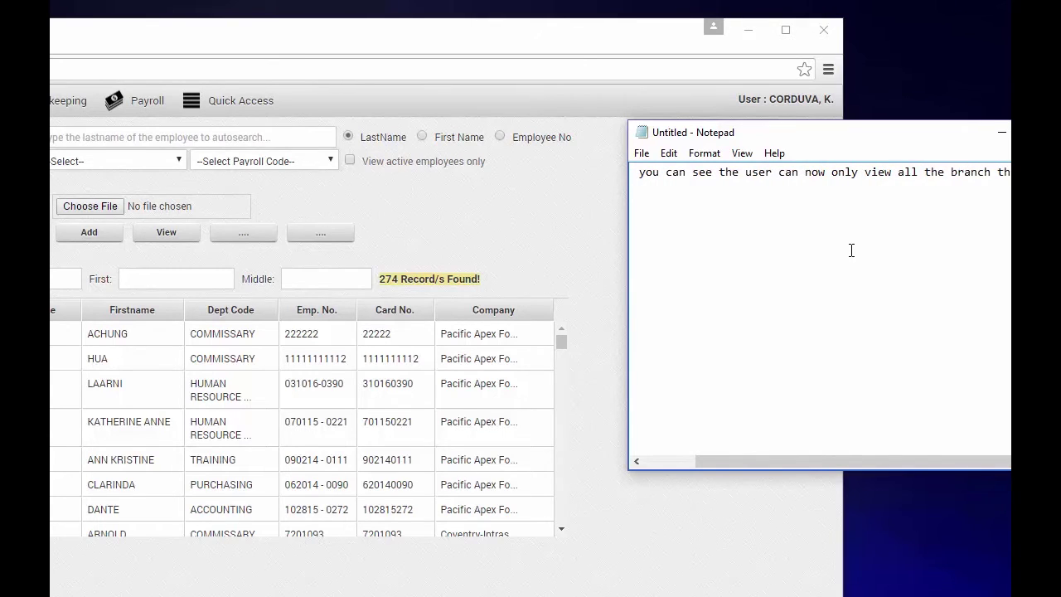
pyautogui.press('Return')
pyautogui.write('on its account....')
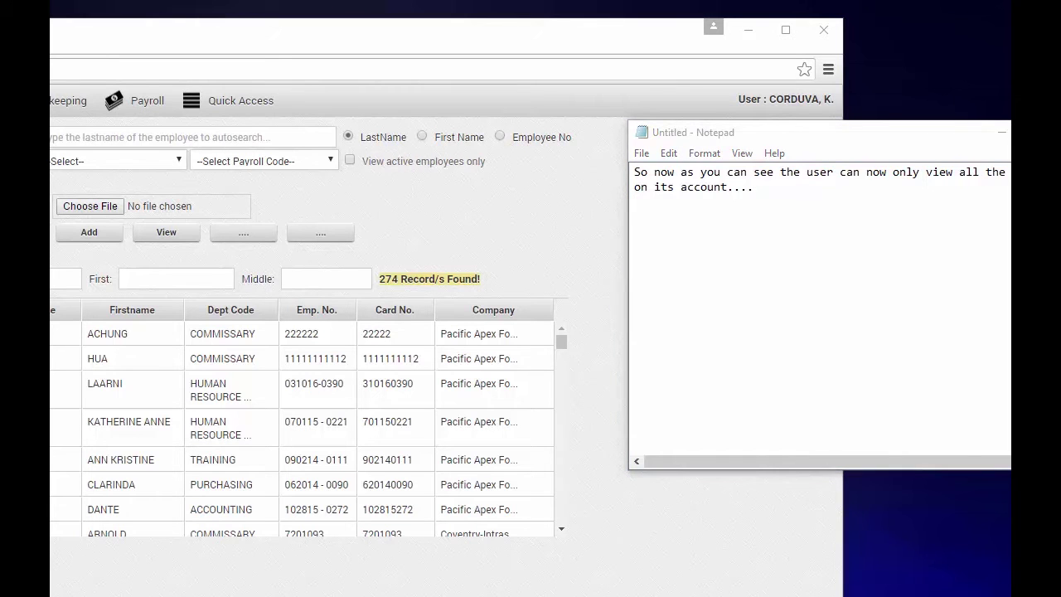
# Clear all text from the Notepad note.
pyautogui.click(853, 208)
pyautogui.hotkey('ctrl', 'a')
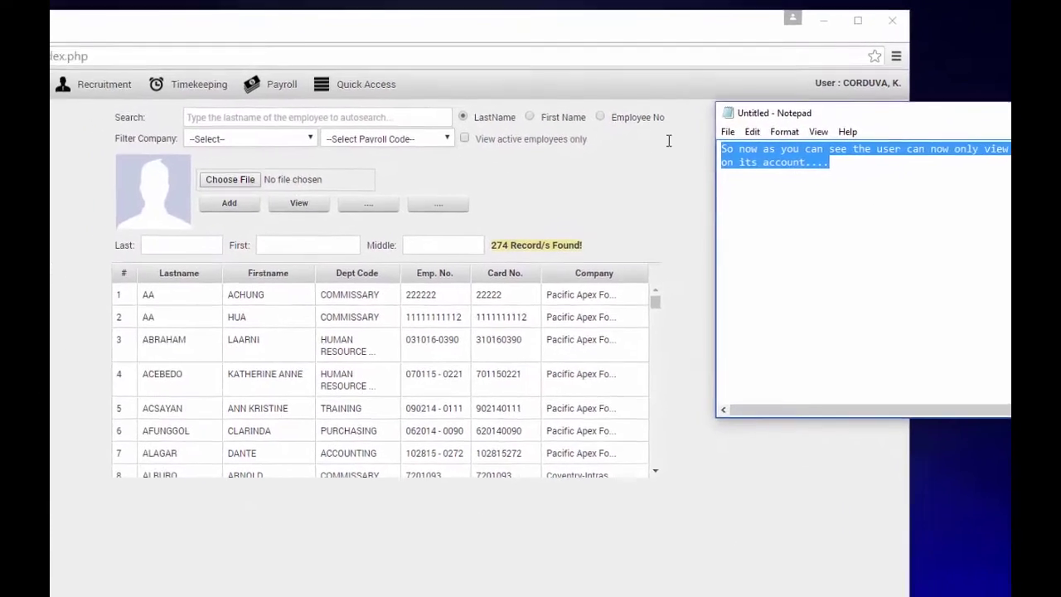
pyautogui.press('Delete')
# View the Masterfile profile of the commissary employee in row 16 and of another employee further down, closing each one.
pyautogui.scroll(-4, 373, 352)
pyautogui.click(297, 361)
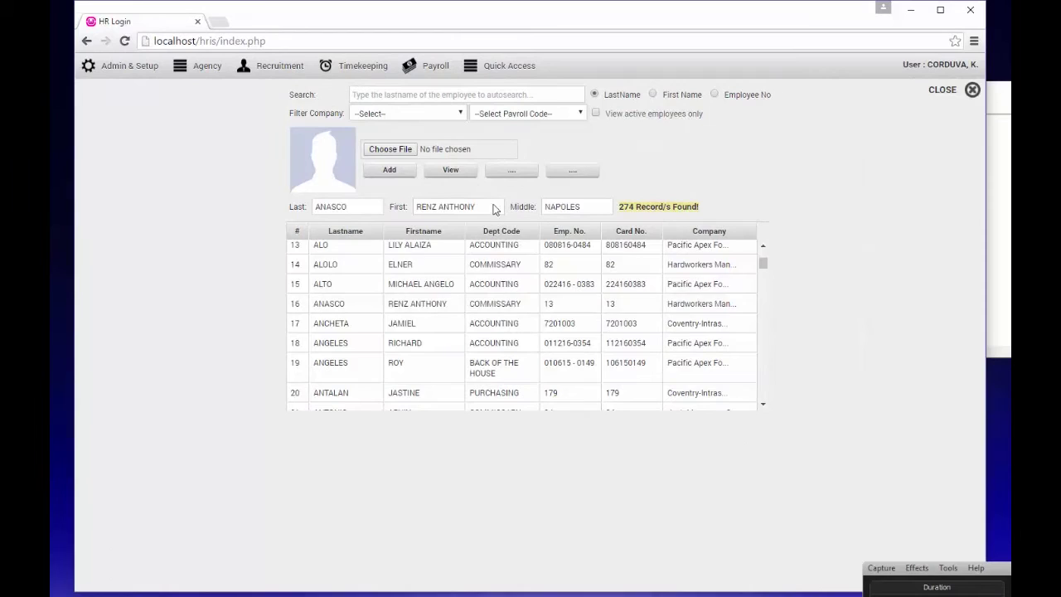
pyautogui.click(453, 169)
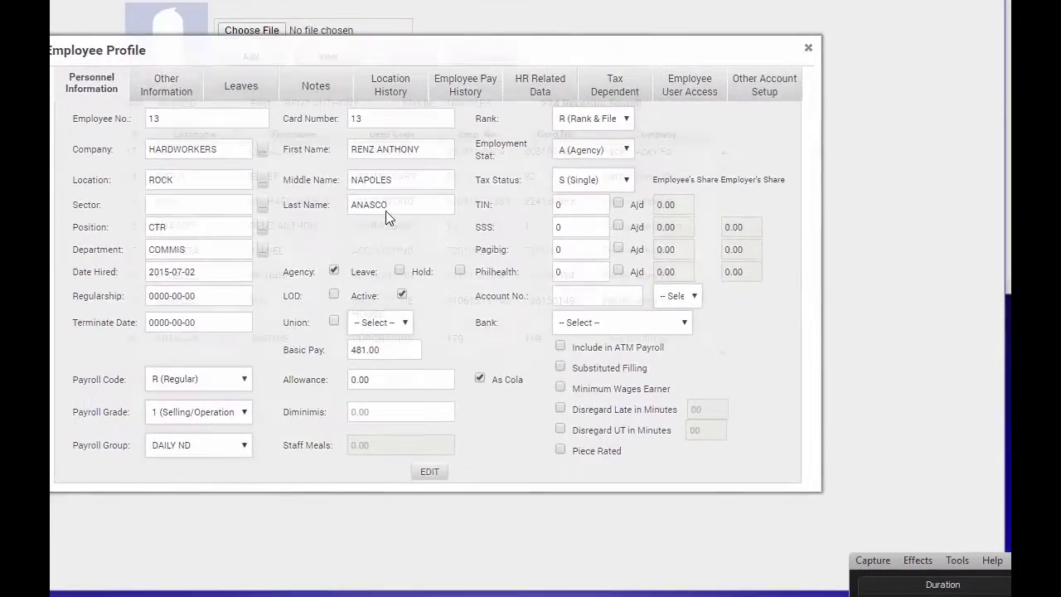
pyautogui.click(831, 164)
pyautogui.scroll(-5, 344, 325)
pyautogui.click(348, 336)
pyautogui.click(336, 62)
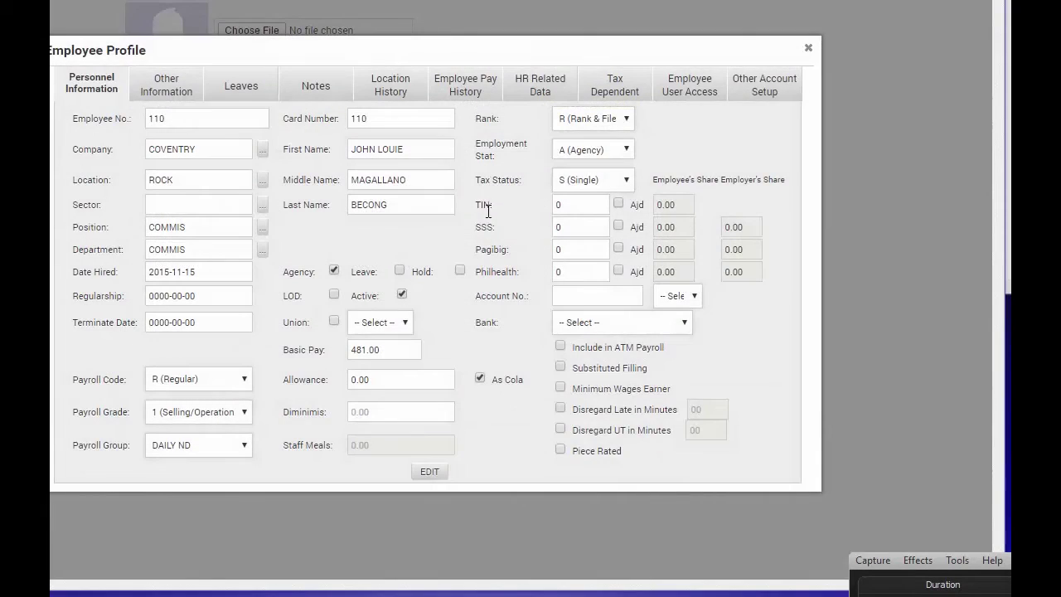
pyautogui.click(808, 48)
# View the Masterfile profiles of the training employee in row 70 and the security employee in row 71.
pyautogui.scroll(-14, 344, 308)
pyautogui.scroll(3, 303, 265)
pyautogui.click(275, 270)
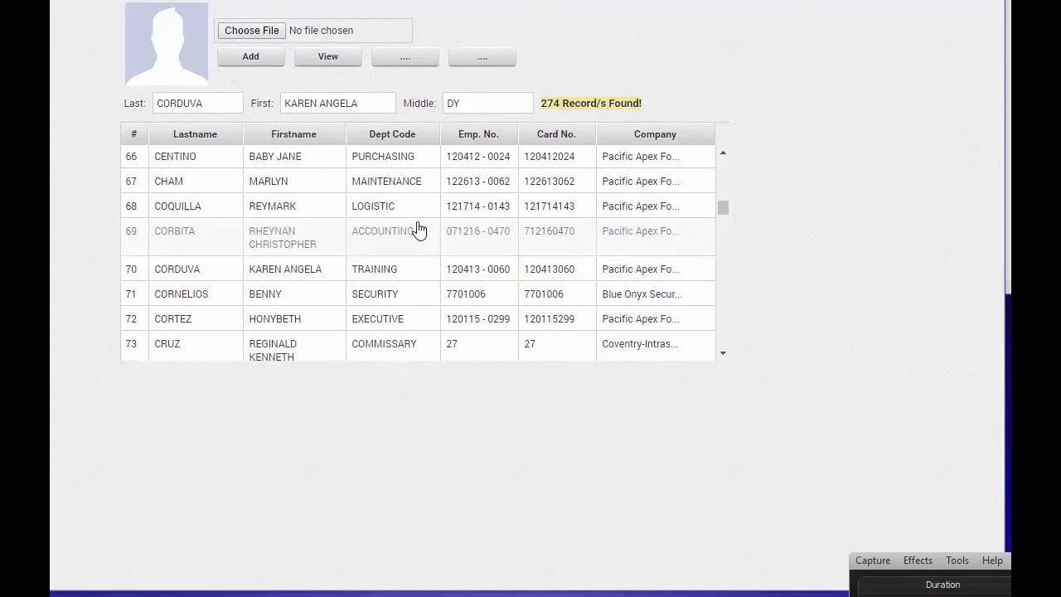
pyautogui.click(340, 66)
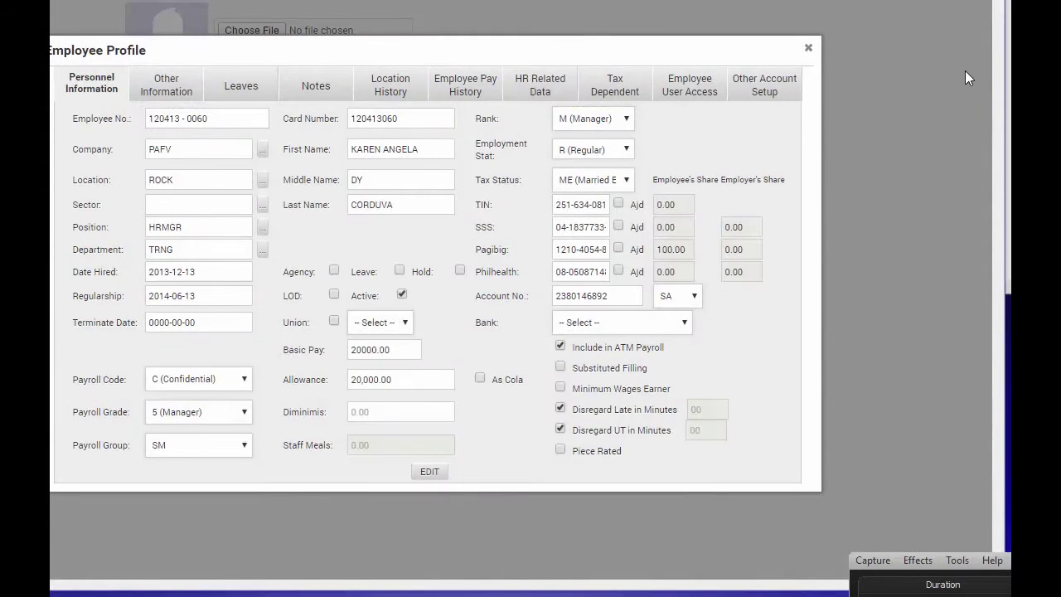
pyautogui.click(808, 47)
pyautogui.click(186, 304)
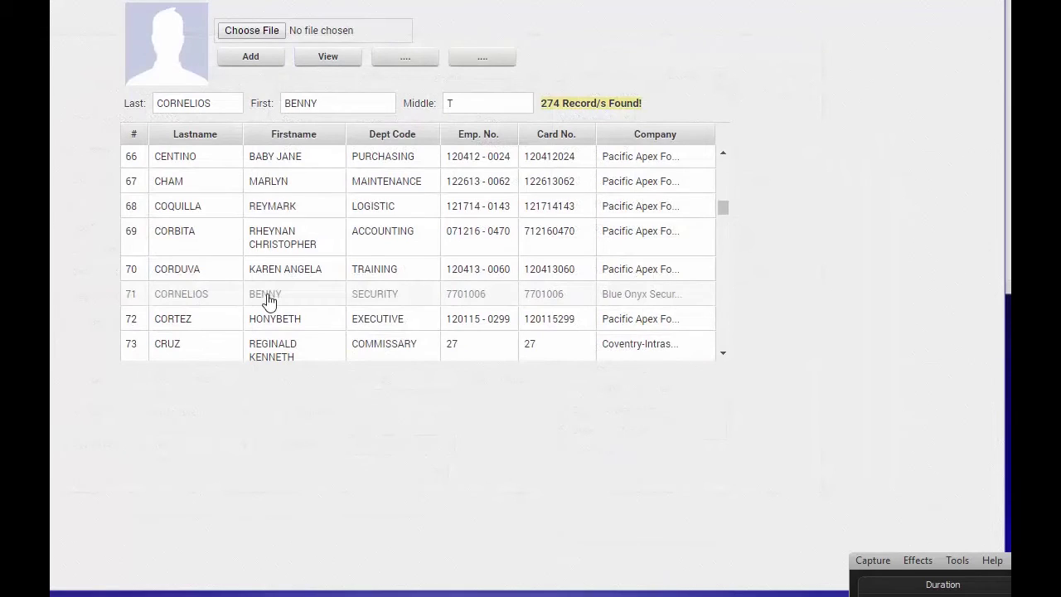
pyautogui.click(341, 55)
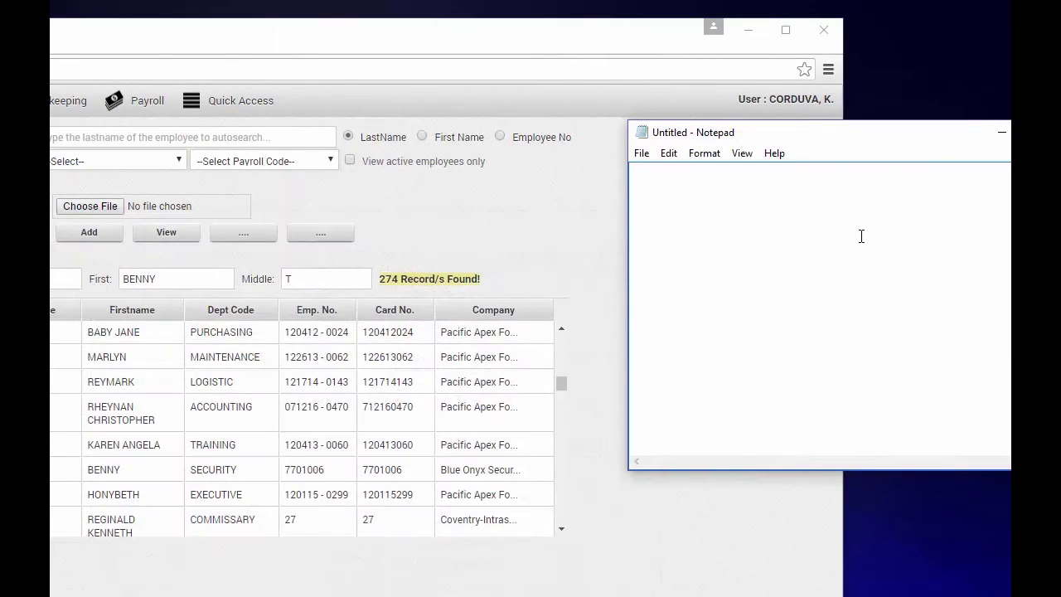
# Write "So right now user can view basic pay of employee wheter i is confidential" in the Notepad note.
pyautogui.write('So right now user can view')
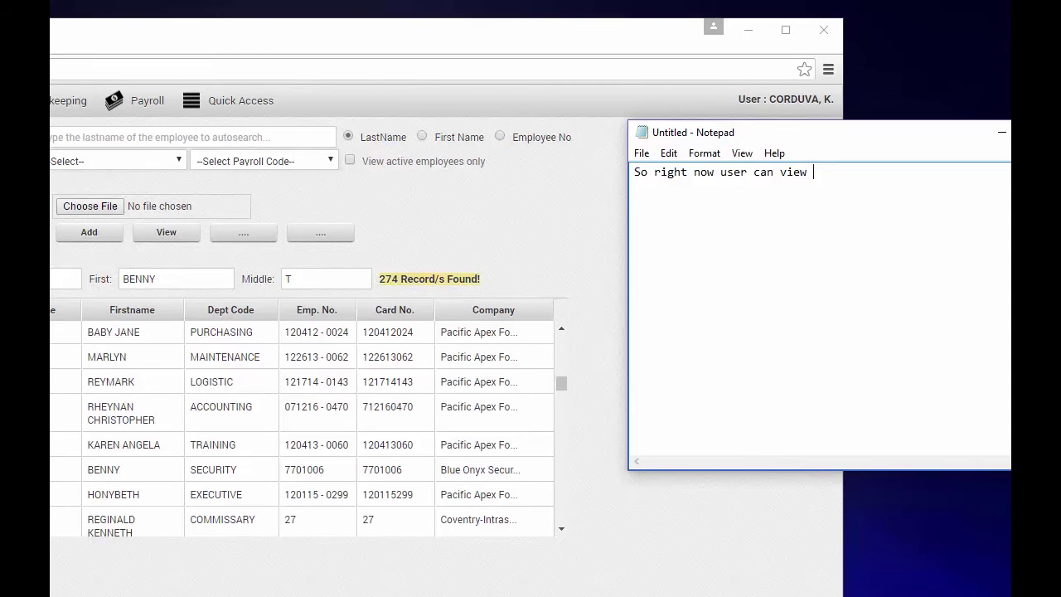
pyautogui.write(' basic pay of empli')
pyautogui.write('yee')
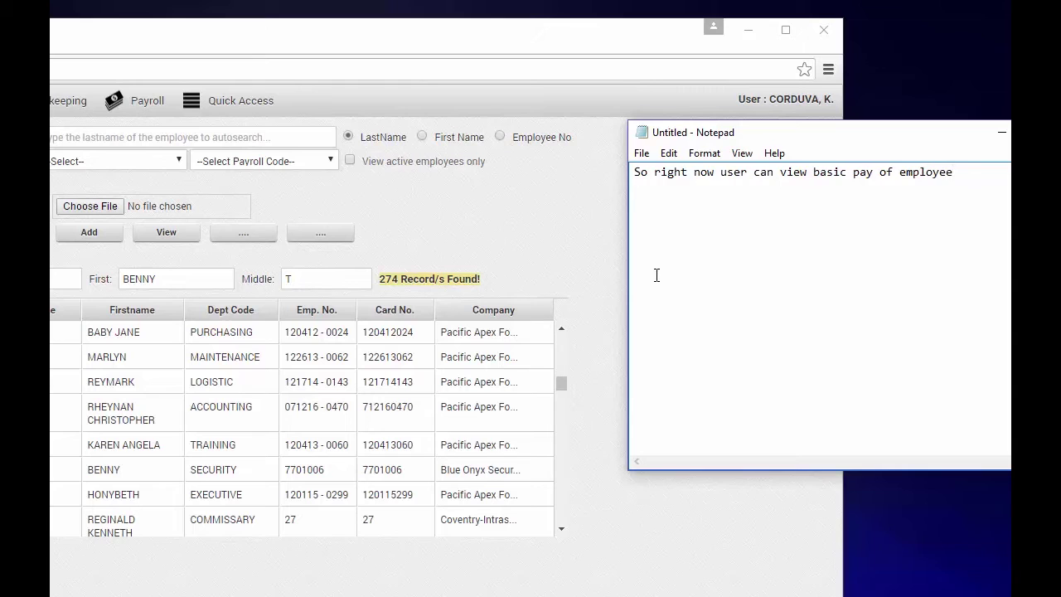
pyautogui.write(' wheter i is')
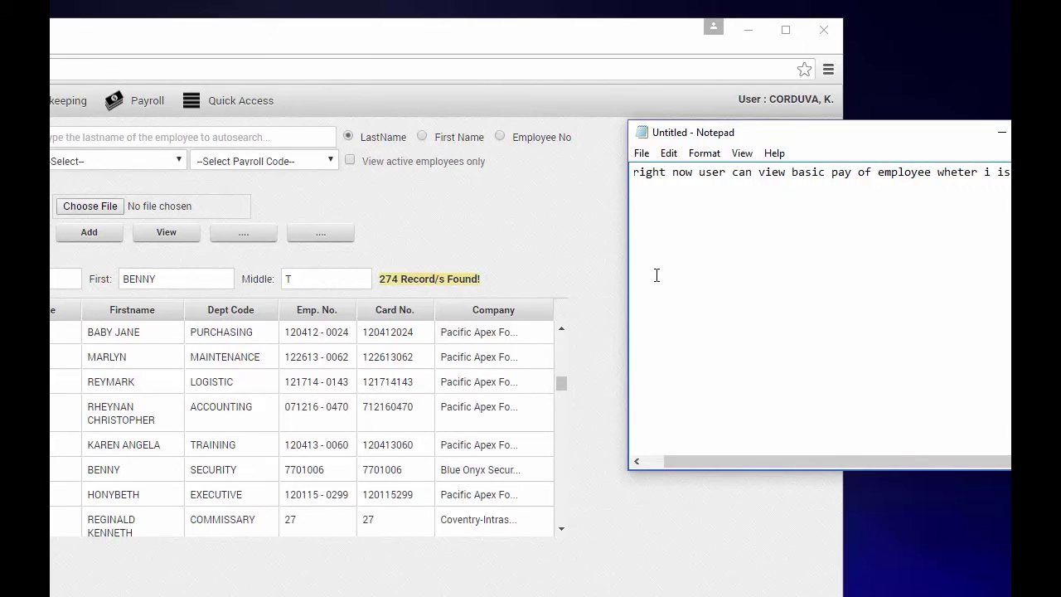
pyautogui.press('Return')
pyautogui.write('conf')
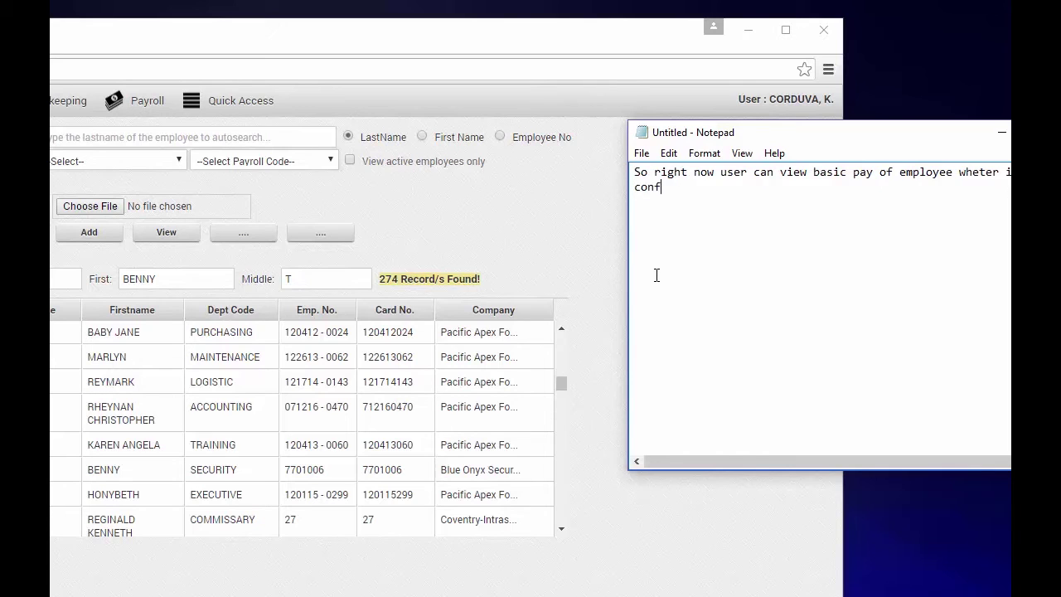
pyautogui.write('o')
pyautogui.press('BackSpace')
pyautogui.write('identi')
pyautogui.write('al   U')
# Add the separate line "U may also set up this account to hide the value of" to the Notepad note.
pyautogui.write(' may also se')
pyautogui.write('t upd')
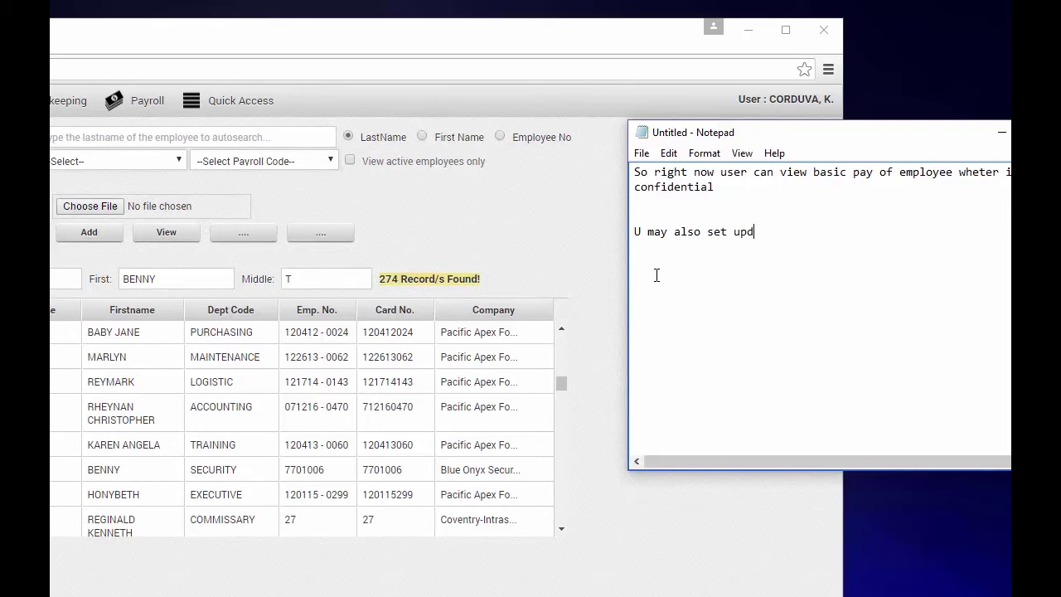
pyautogui.press('BackSpace')
pyautogui.write('this accoutn')
pyautogui.press('BackSpace')
pyautogui.write('nt to hide the value')
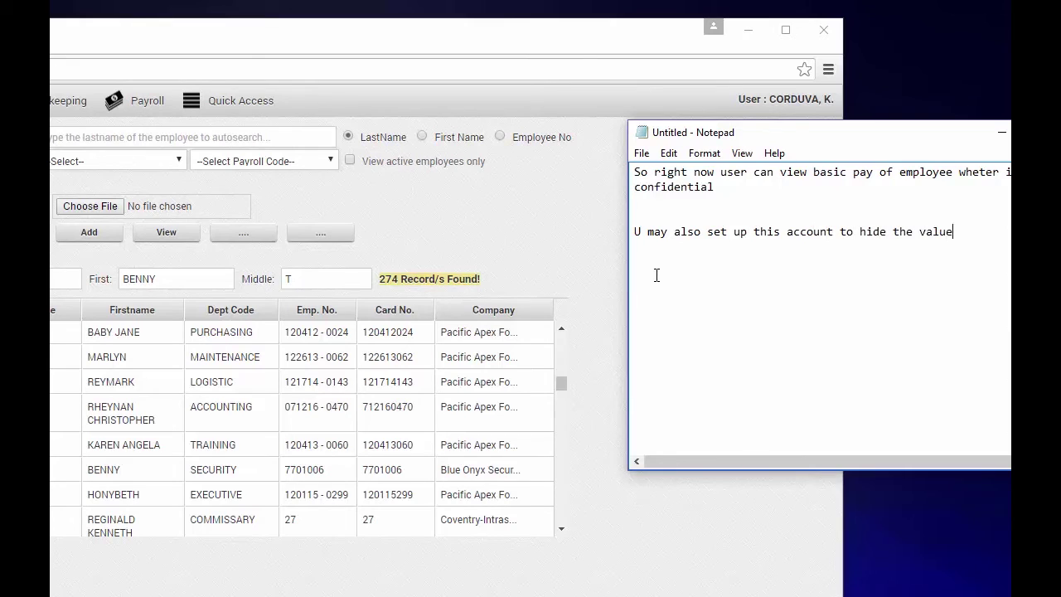
pyautogui.write(' of')
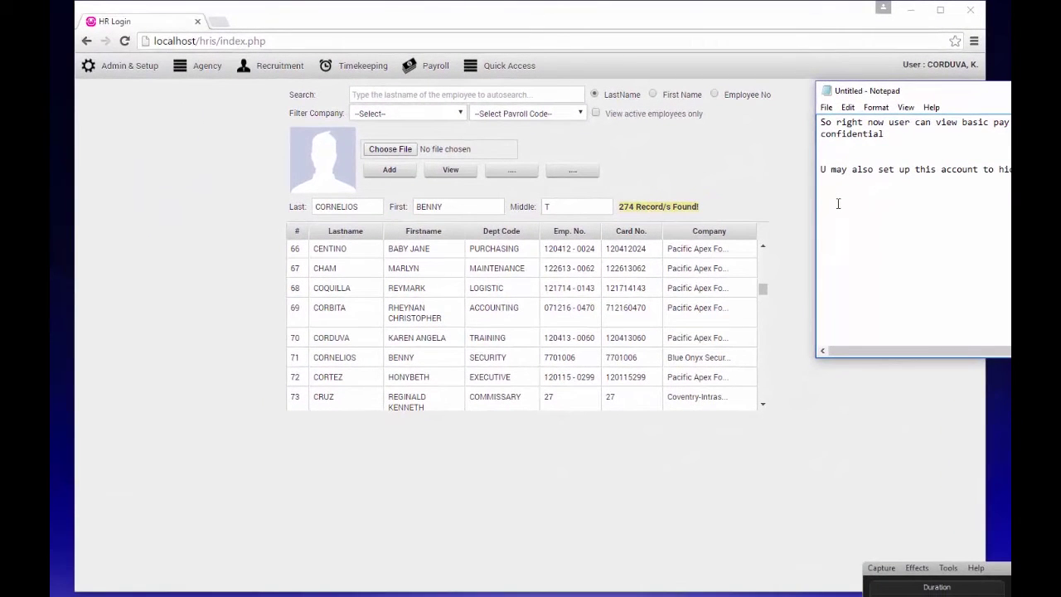
# Clear the Notepad note and view the Masterfile profiles of the employees in rows 70 and 72, leaving the row 72 profile open.
pyautogui.hotkey('ctrl', 'a')
pyautogui.press('Delete')
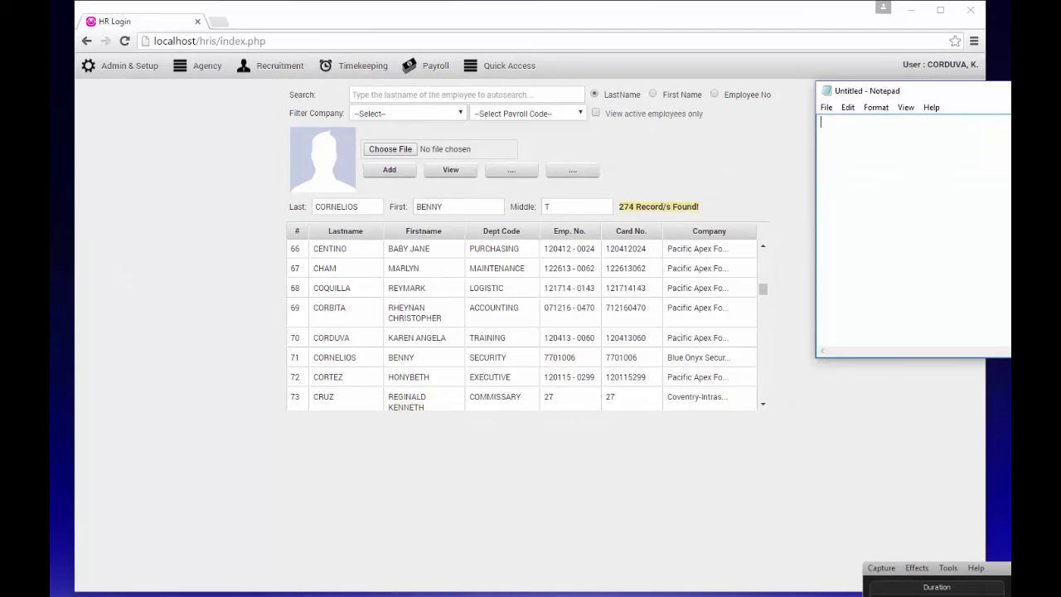
pyautogui.click(611, 135)
pyautogui.click(393, 341)
pyautogui.click(450, 169)
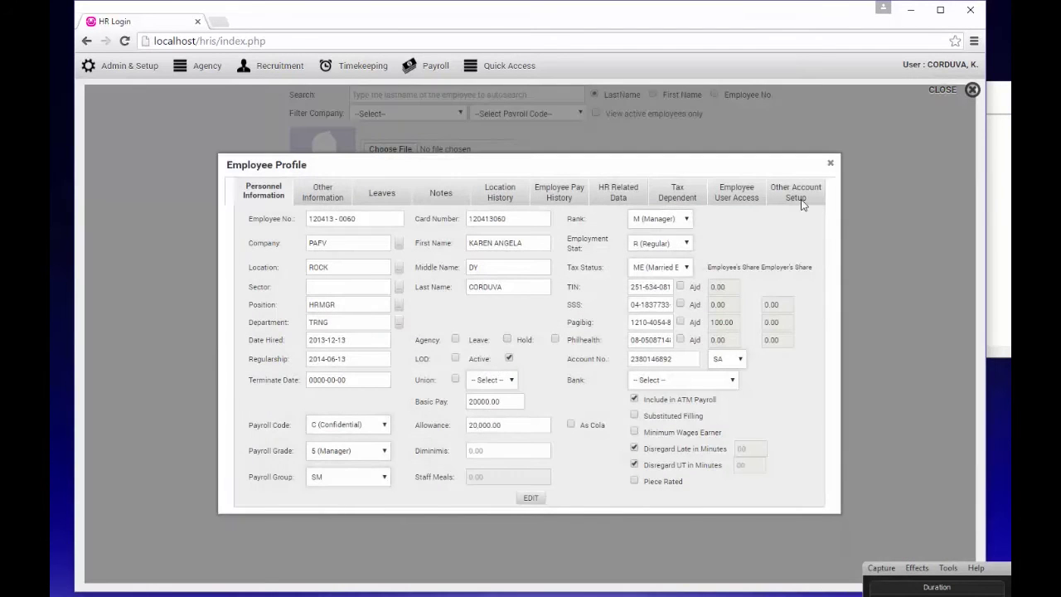
pyautogui.click(831, 163)
pyautogui.hotkey('alt', 'Tab')
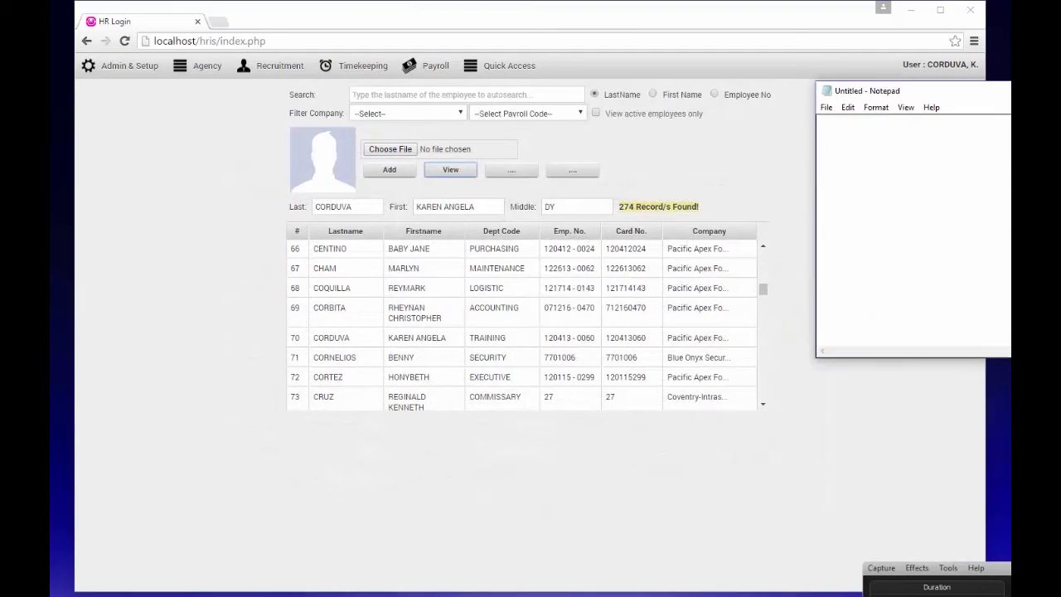
pyautogui.click(430, 380)
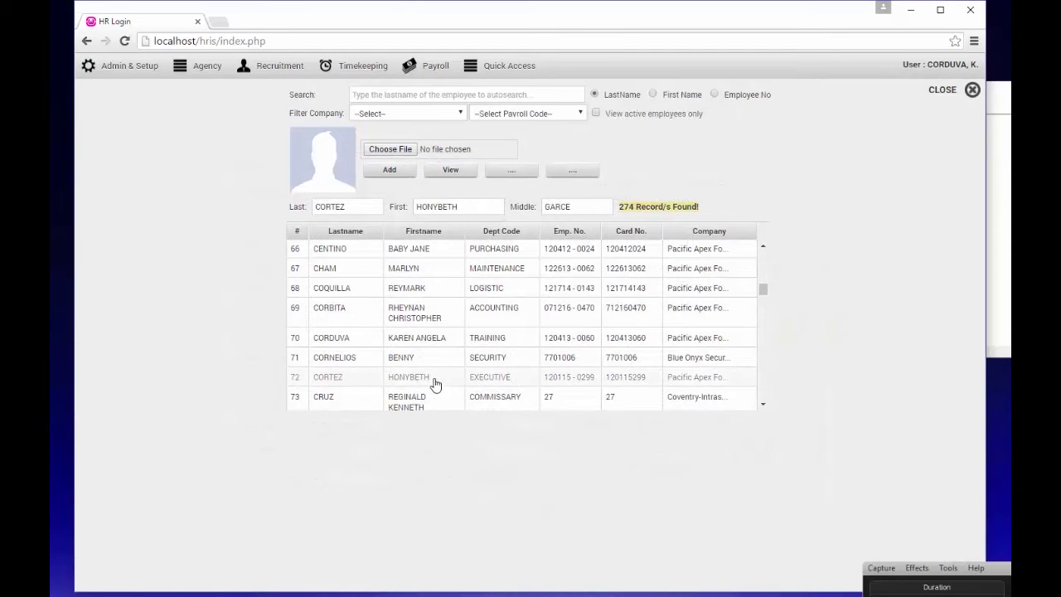
pyautogui.click(465, 169)
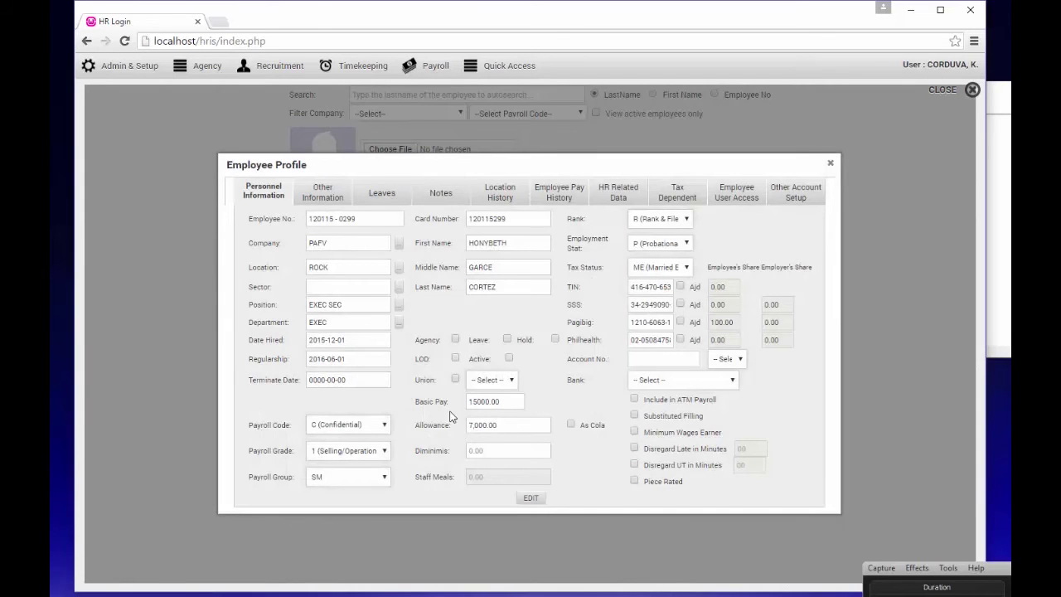
# Write the note "This is confedential if you only want to hide the basic pay of ..." in Notepad and return to the employee profile.
pyautogui.hotkey('alt', 'Tab')
pyautogui.write('This is con')
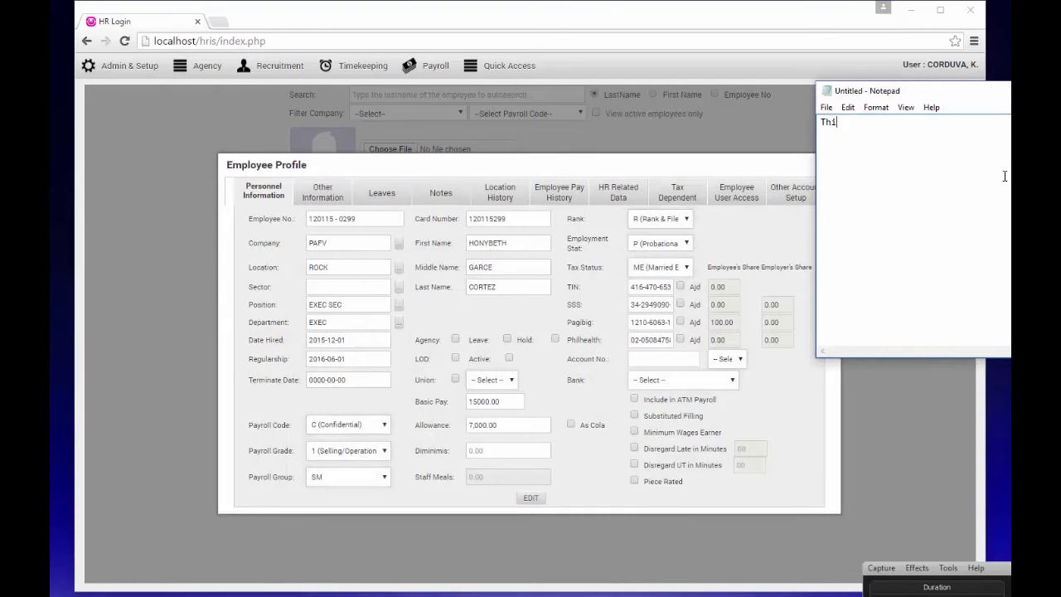
pyautogui.write('fedential')
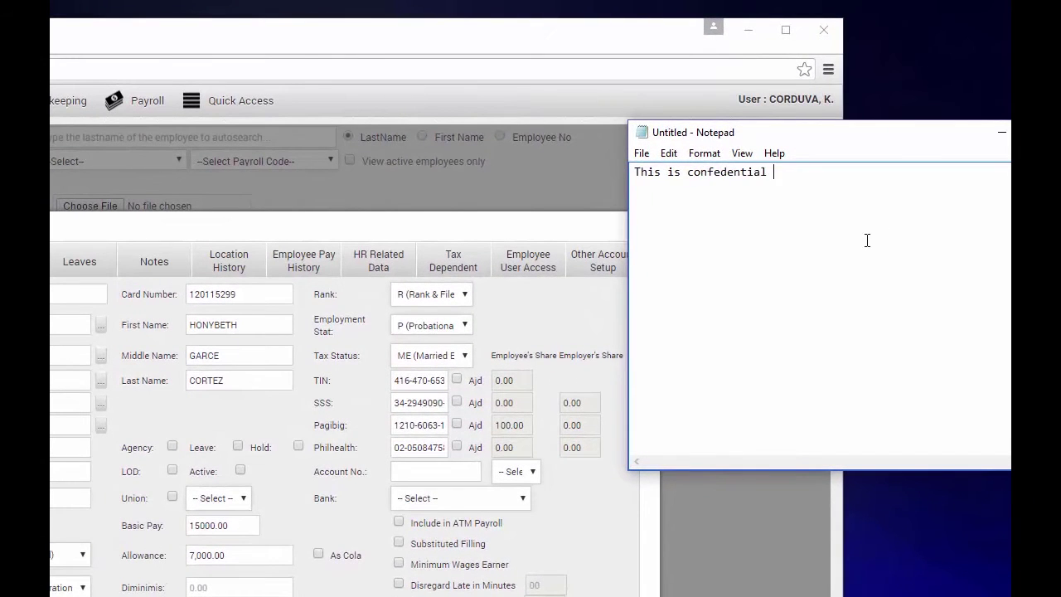
pyautogui.write(' if you only want to hide the ')
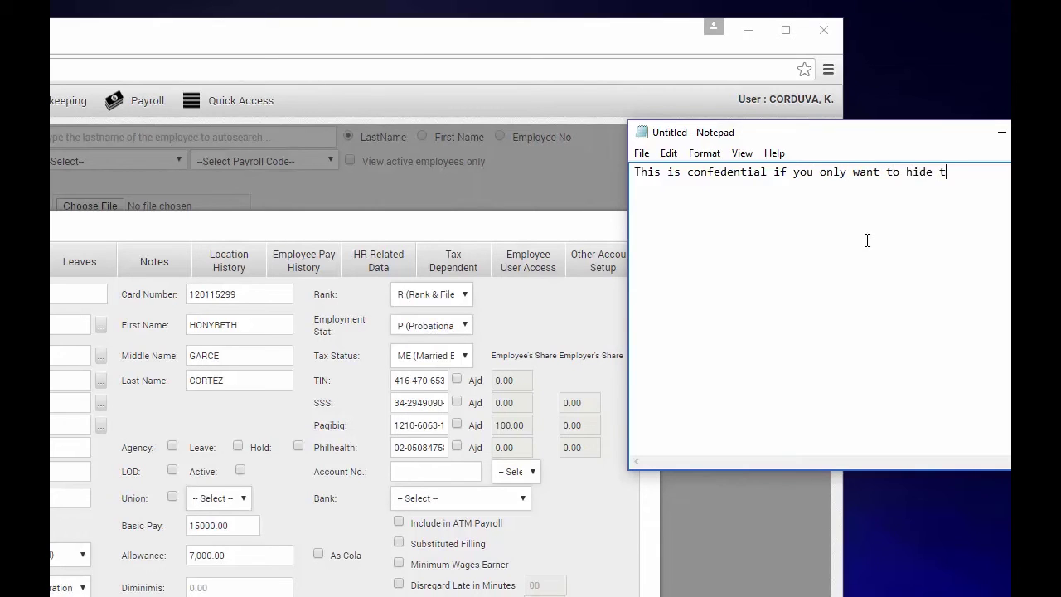
pyautogui.write('basic pay of cinfi')
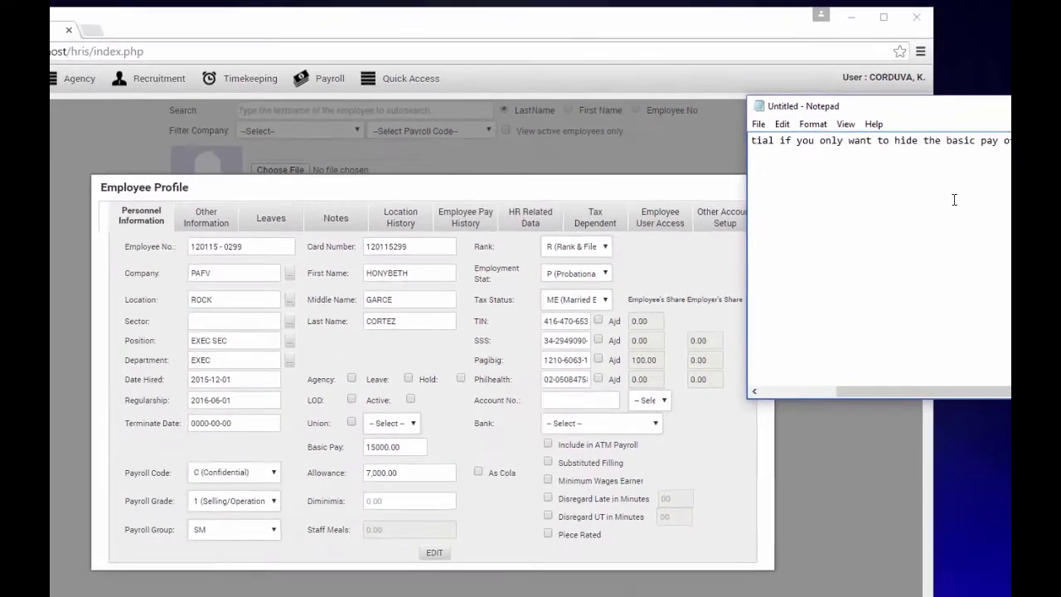
pyautogui.press('Home')
pyautogui.click(608, 259)
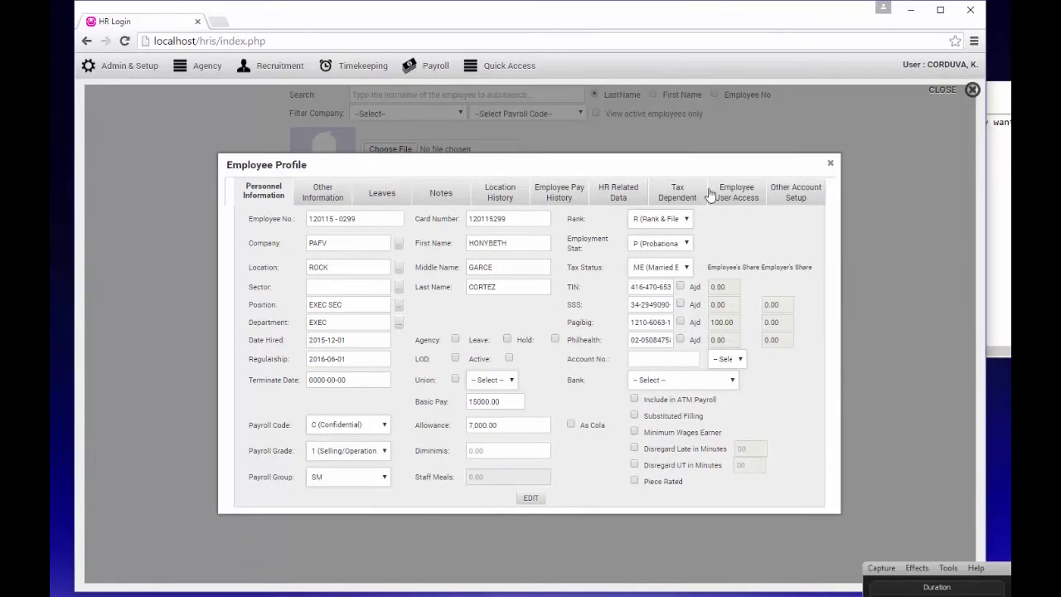
# Close the employee profile and remove the Can View Basic Salary - Confidential feature from the row 2 user account, saving the update.
pyautogui.click(829, 160)
pyautogui.moveTo(152, 98)
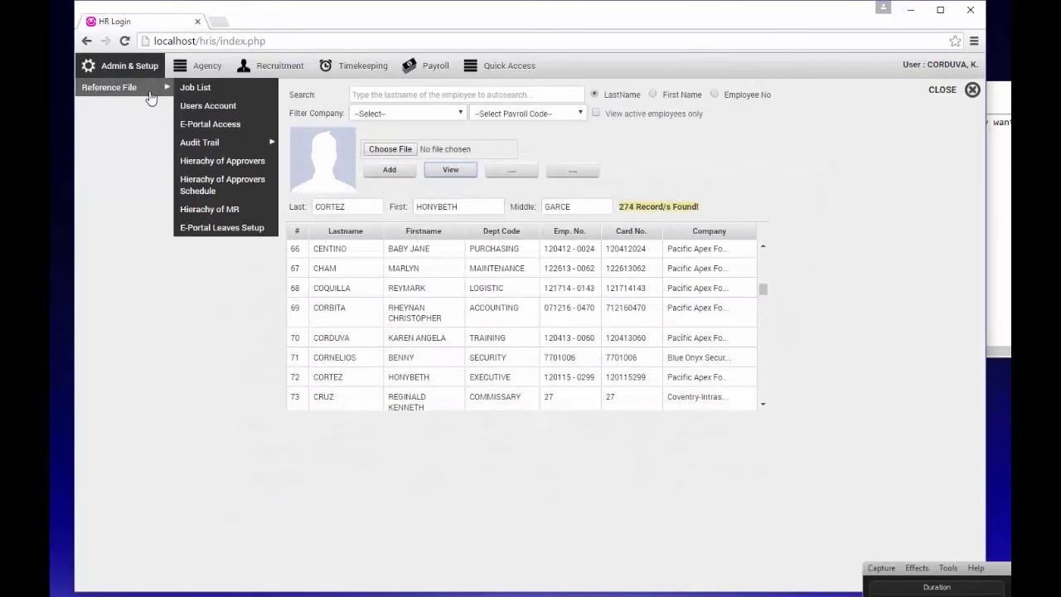
pyautogui.click(207, 105)
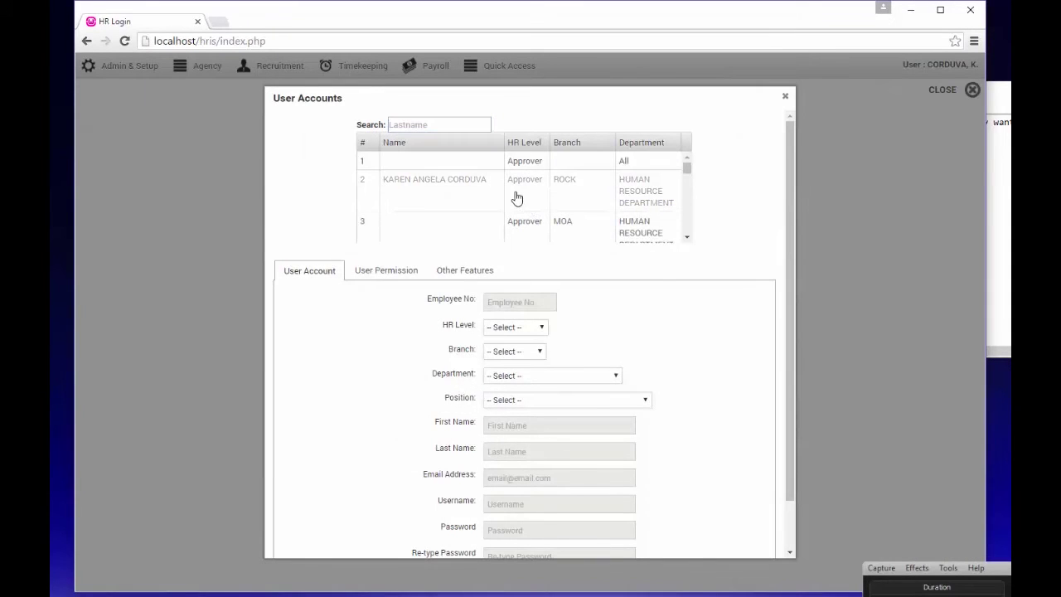
pyautogui.click(514, 196)
pyautogui.scroll(-2, 567, 303)
pyautogui.click(551, 543)
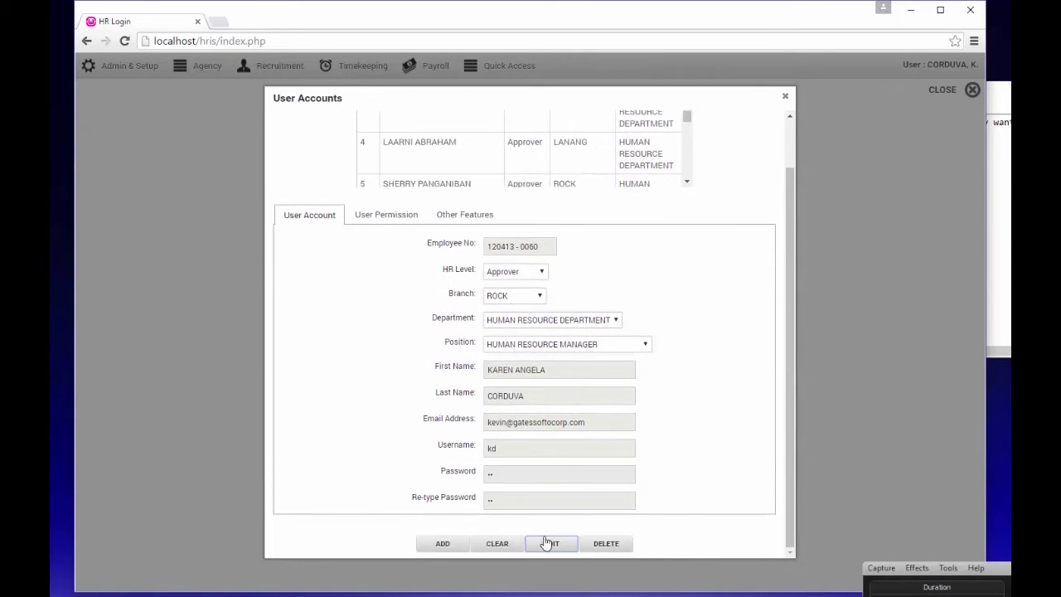
pyautogui.click(465, 214)
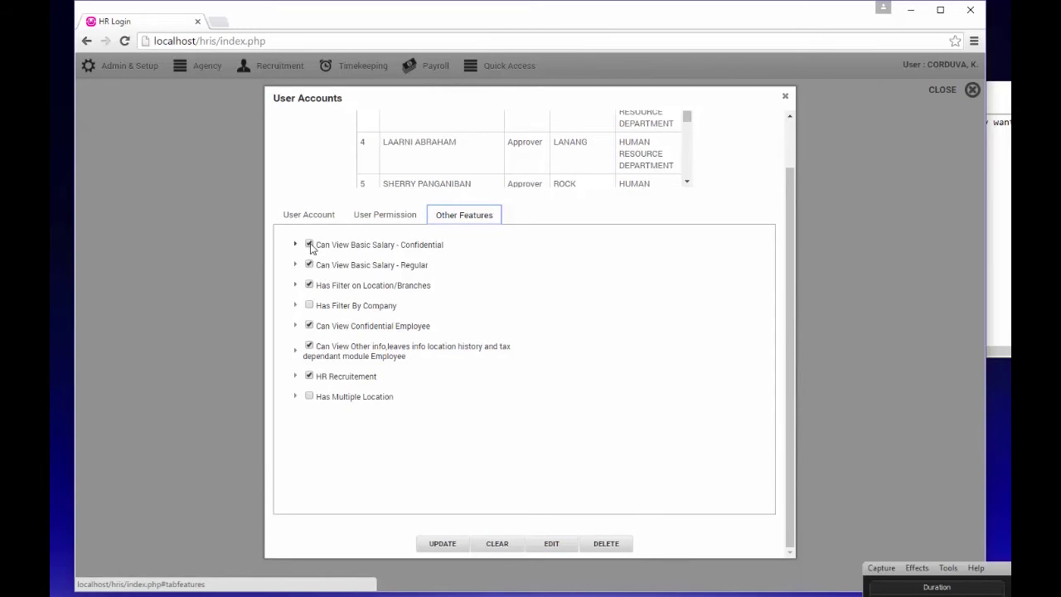
pyautogui.click(309, 245)
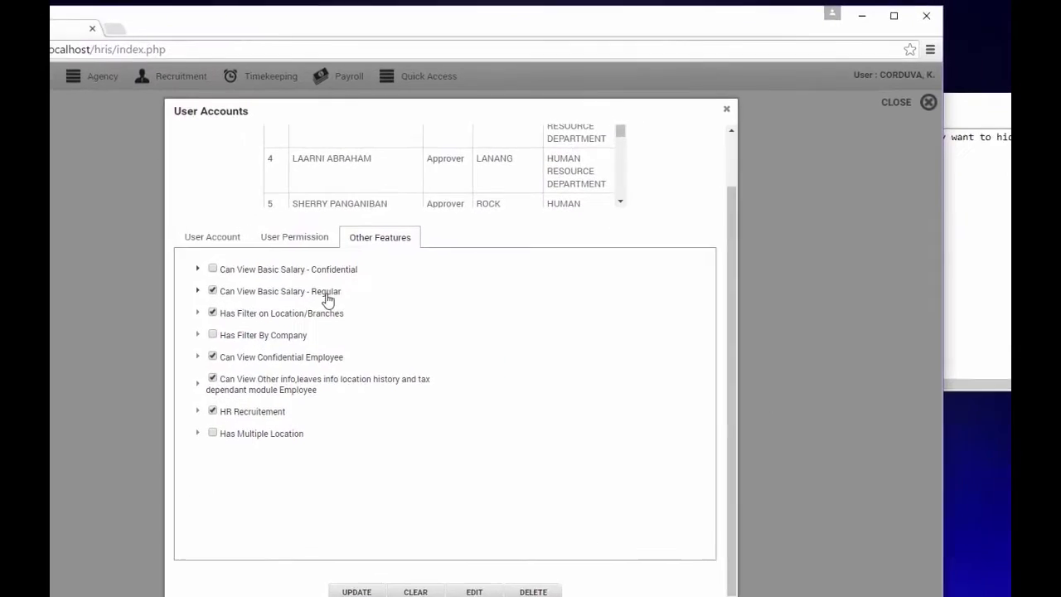
pyautogui.click(460, 183)
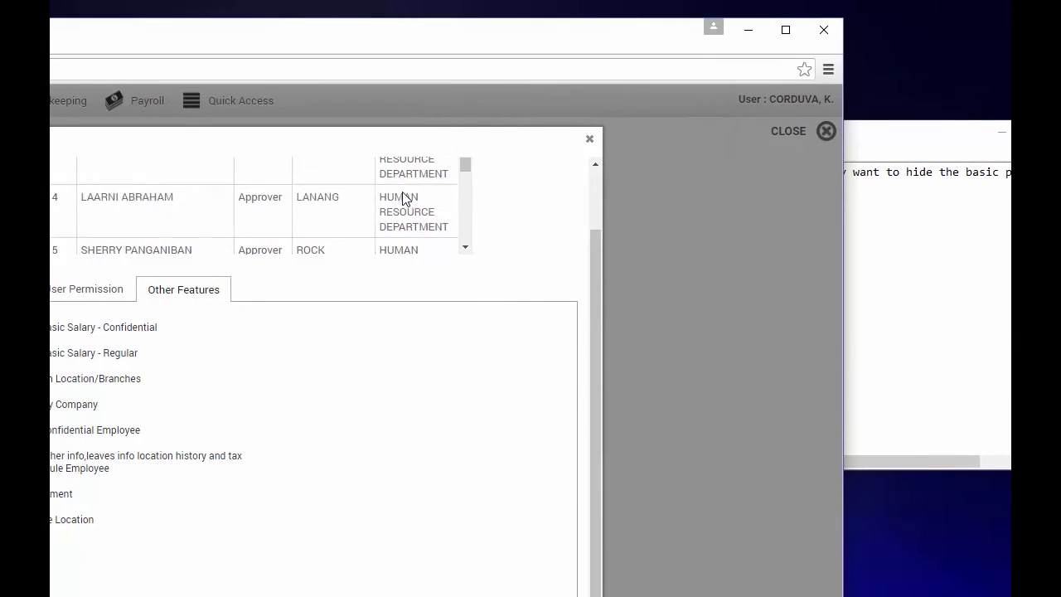
# Replace the Notepad note with "so right now it cannot view the basic bay for confidentia...".
pyautogui.click(933, 207)
pyautogui.hotkey('ctrl', 'a')
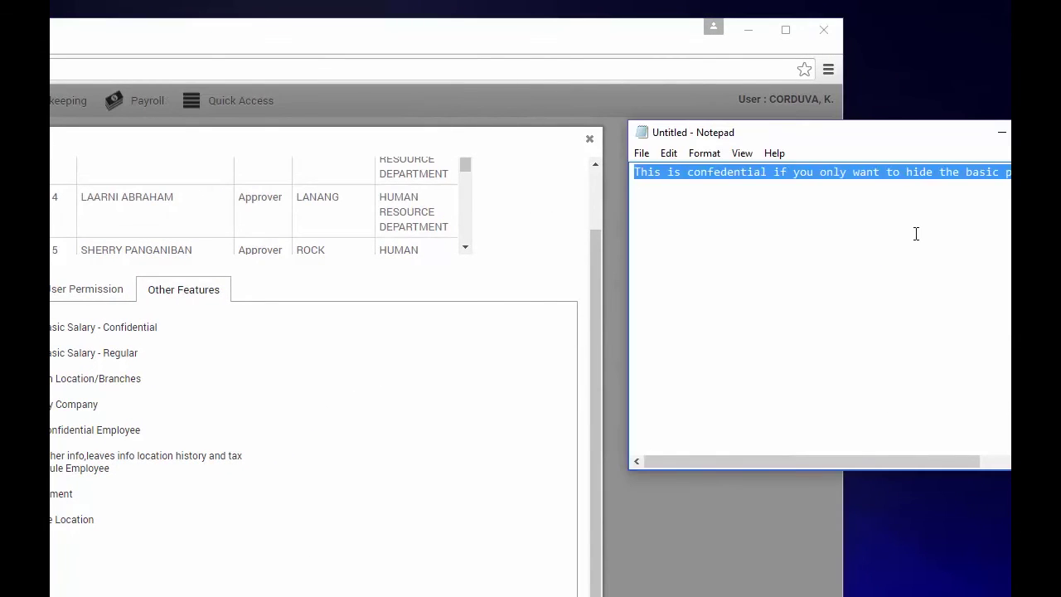
pyautogui.write('so right no')
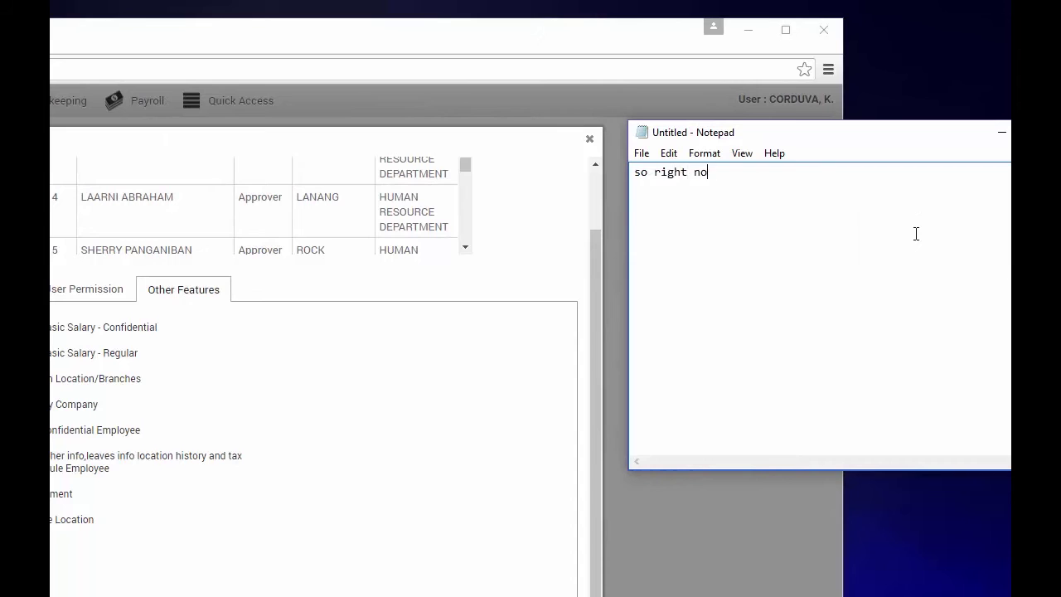
pyautogui.write('w it cannot view the basic bay for confi')
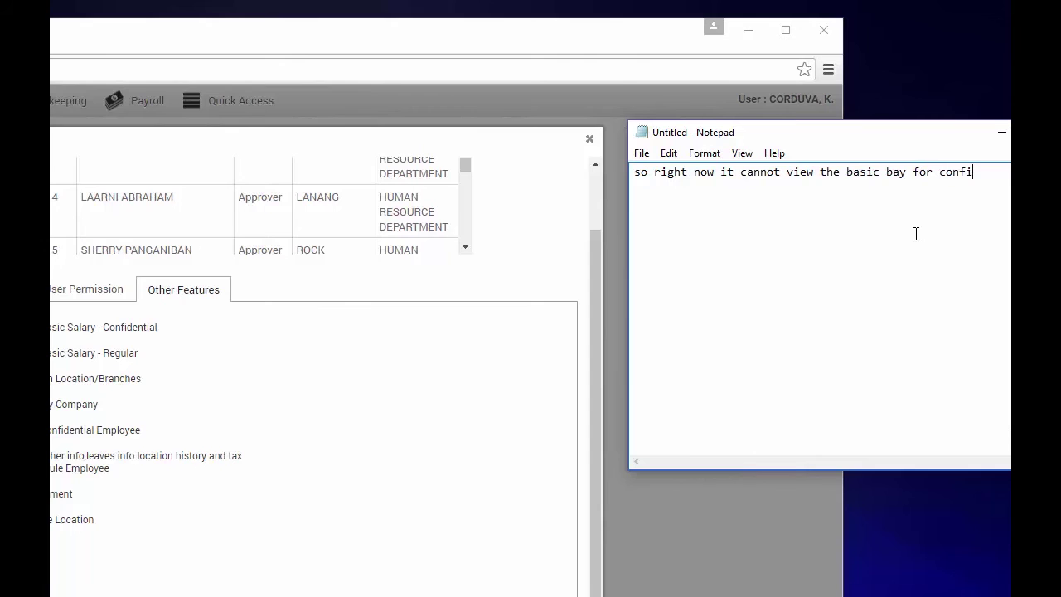
pyautogui.write('dentia')
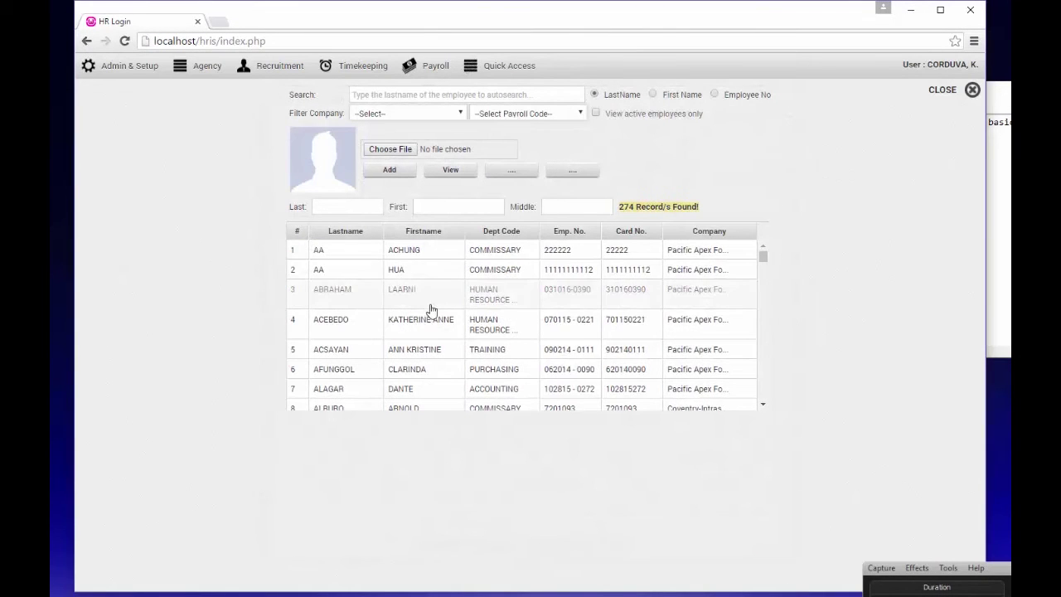
# Find the confidential employee in row 72 of the Masterfile and view the basic pay in the profile.
pyautogui.scroll(-4, 436, 311)
pyautogui.scroll(-20, 446, 322)
pyautogui.scroll(-1, 447, 348)
pyautogui.scroll(12, 452, 344)
pyautogui.scroll(-2, 426, 356)
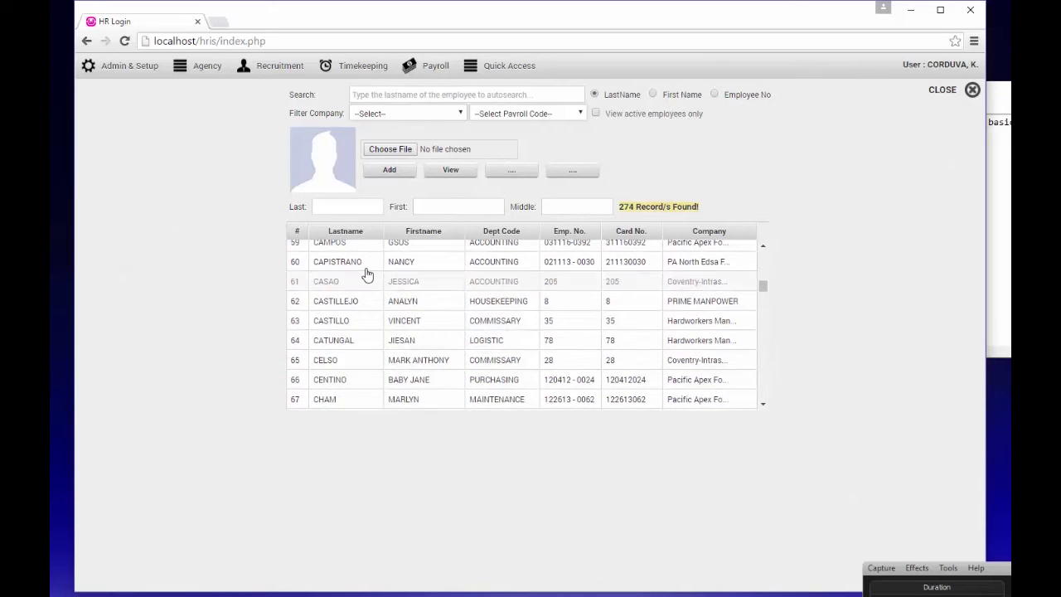
pyautogui.scroll(-2, 367, 315)
pyautogui.click(371, 377)
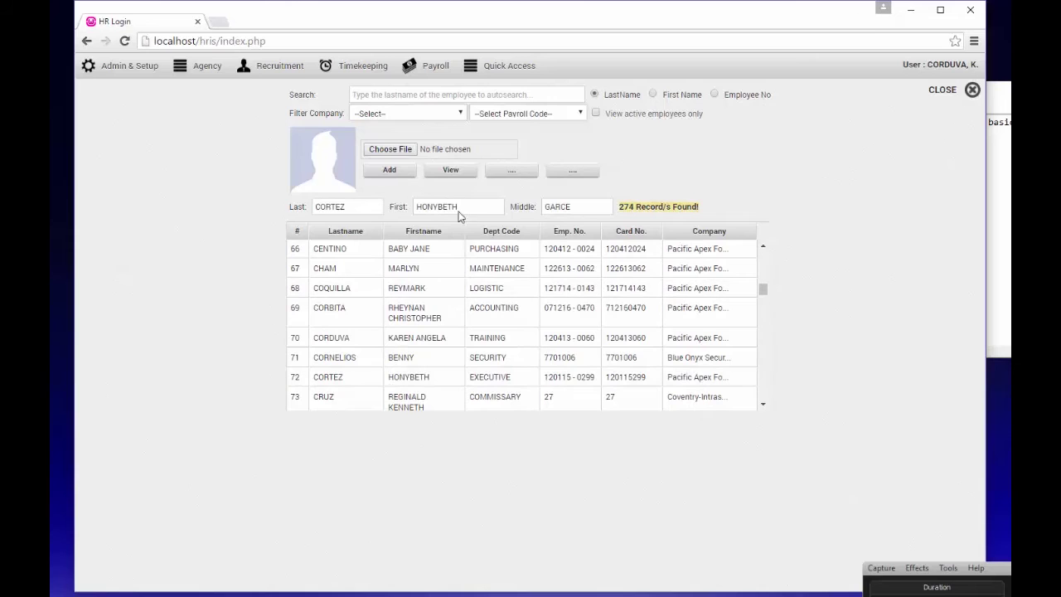
pyautogui.click(452, 172)
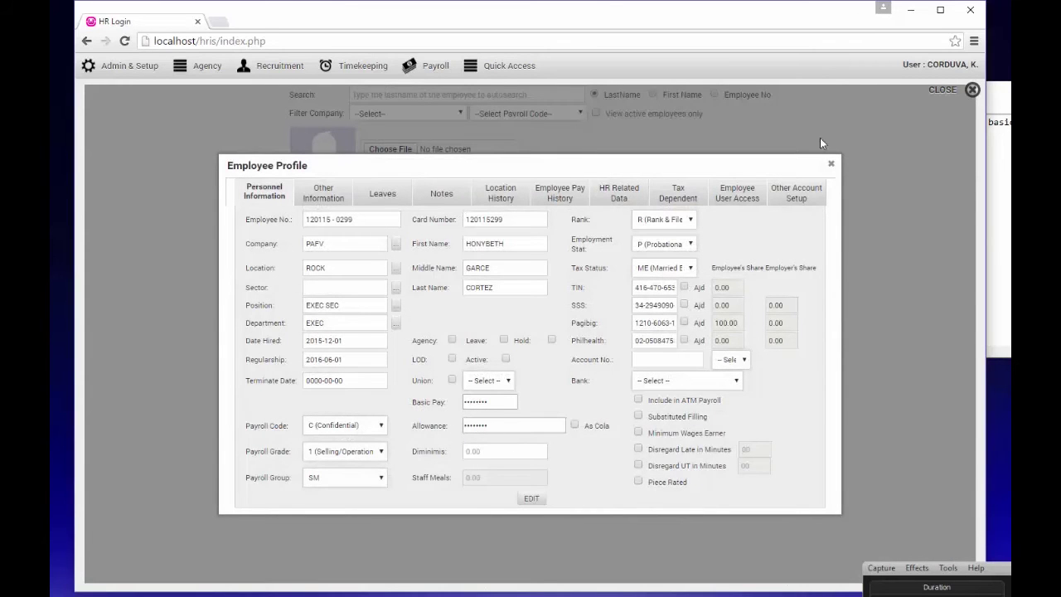
# Close the open profile, check the basic pay in the profile of the row 73 employee, and close it.
pyautogui.click(828, 165)
pyautogui.click(388, 400)
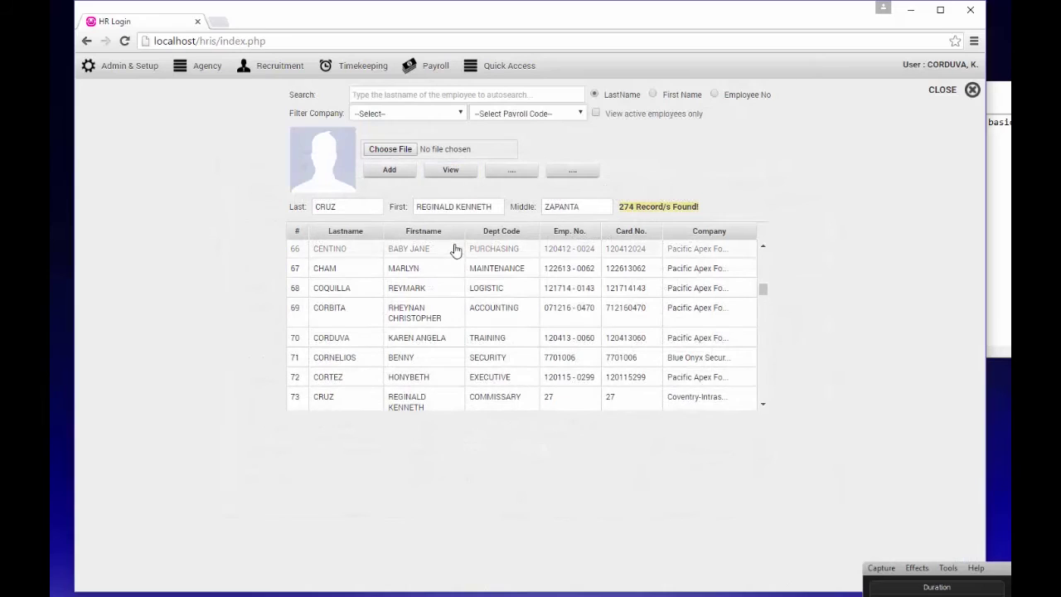
pyautogui.click(451, 171)
pyautogui.moveTo(484, 402); pyautogui.dragTo(476, 403)
pyautogui.click(831, 163)
# Replace the Notepad note with "But you want also hide the basic pay of regular".
pyautogui.click(1004, 141)
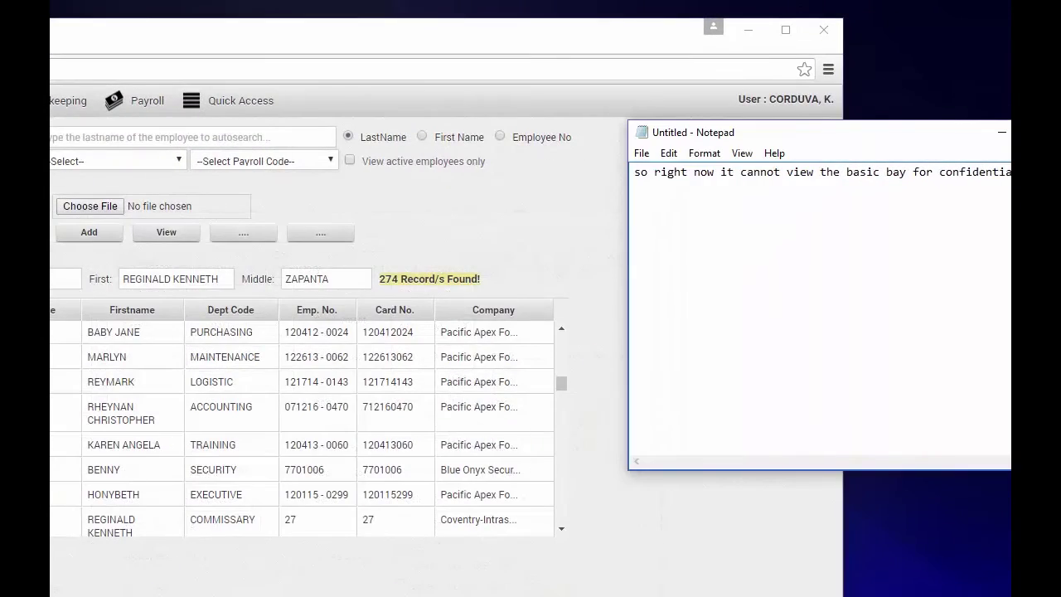
pyautogui.hotkey('ctrl', 'a')
pyautogui.write('But if you')
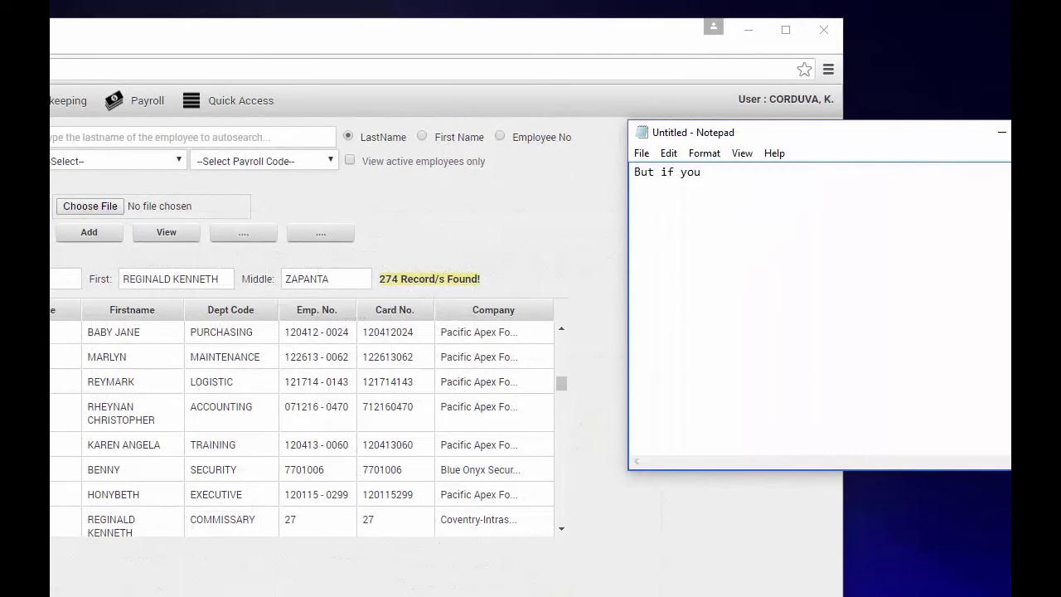
pyautogui.press('BackSpace')
pyautogui.press('BackSpace')
pyautogui.press('BackSpace')
pyautogui.press('BackSpace')
pyautogui.press('BackSpace')
pyautogui.press('BackSpace')
pyautogui.press('BackSpace')
pyautogui.write('you want also hide the basica')
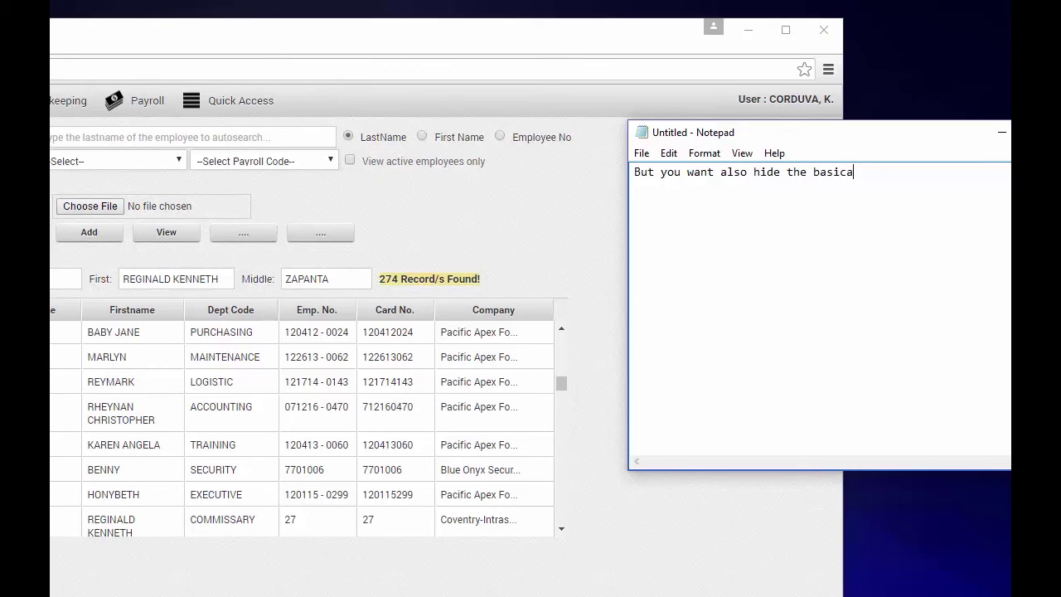
pyautogui.press('BackSpace')
pyautogui.write('pay of regular')
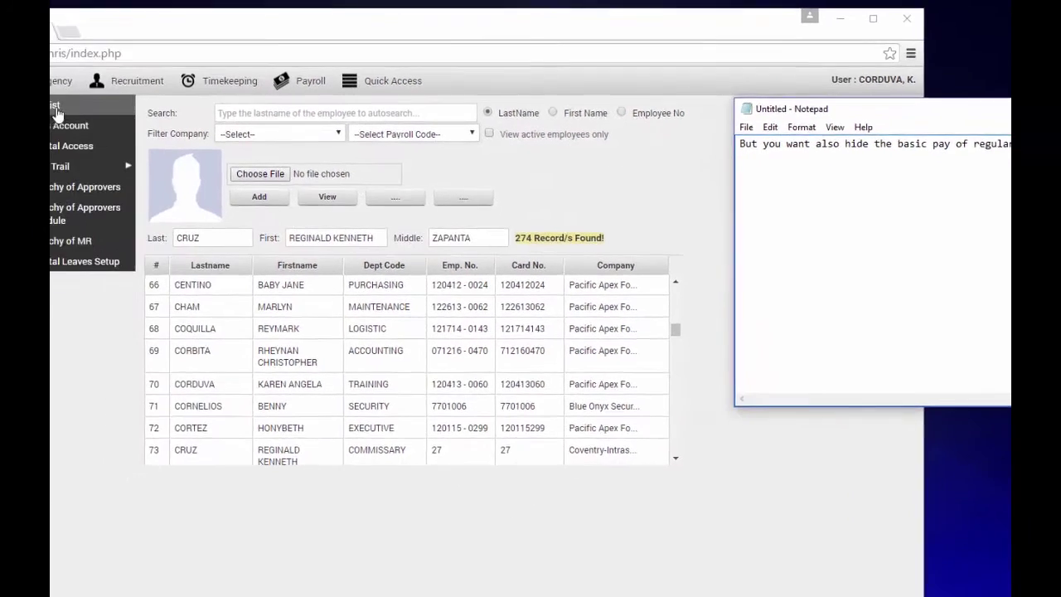
# Remove the Can View Basic Salary - Regular feature from the row 2 user account and save the update.
pyautogui.click(0, 156)
pyautogui.scroll(2, 584, 253)
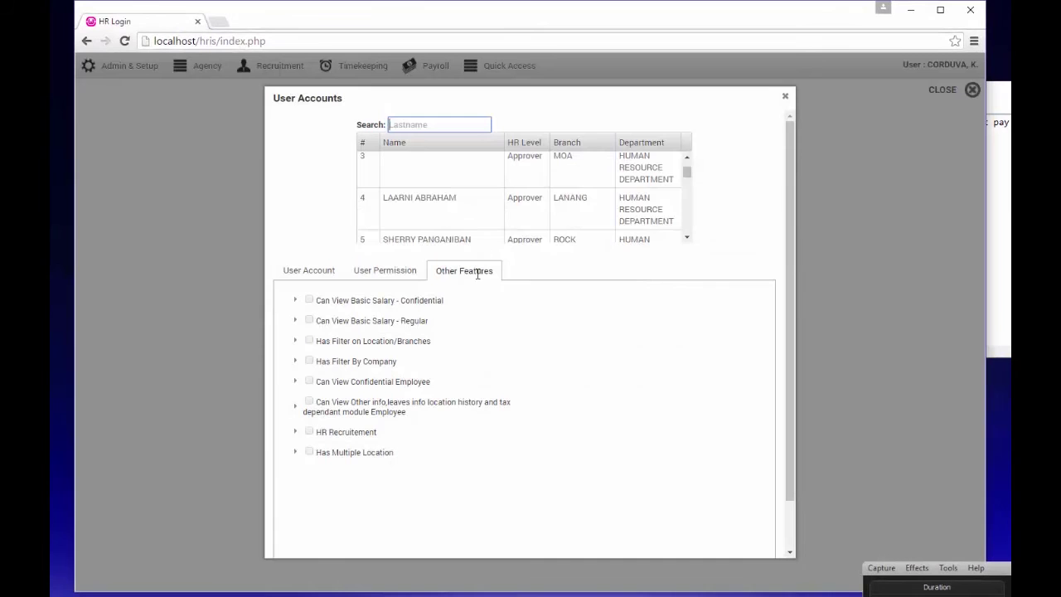
pyautogui.scroll(2, 510, 199)
pyautogui.click(512, 199)
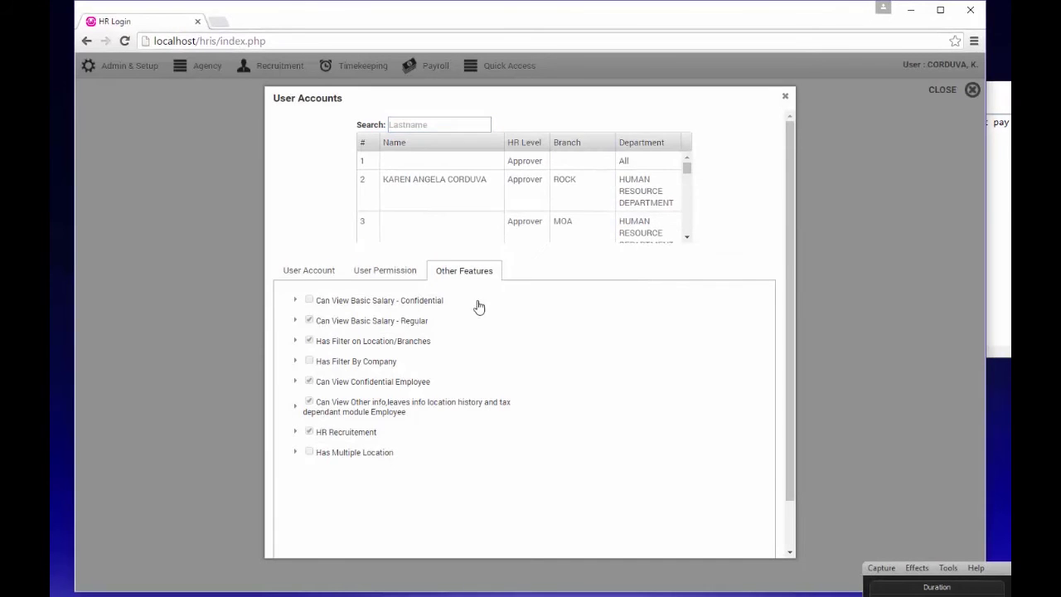
pyautogui.scroll(-2, 415, 315)
pyautogui.click(558, 544)
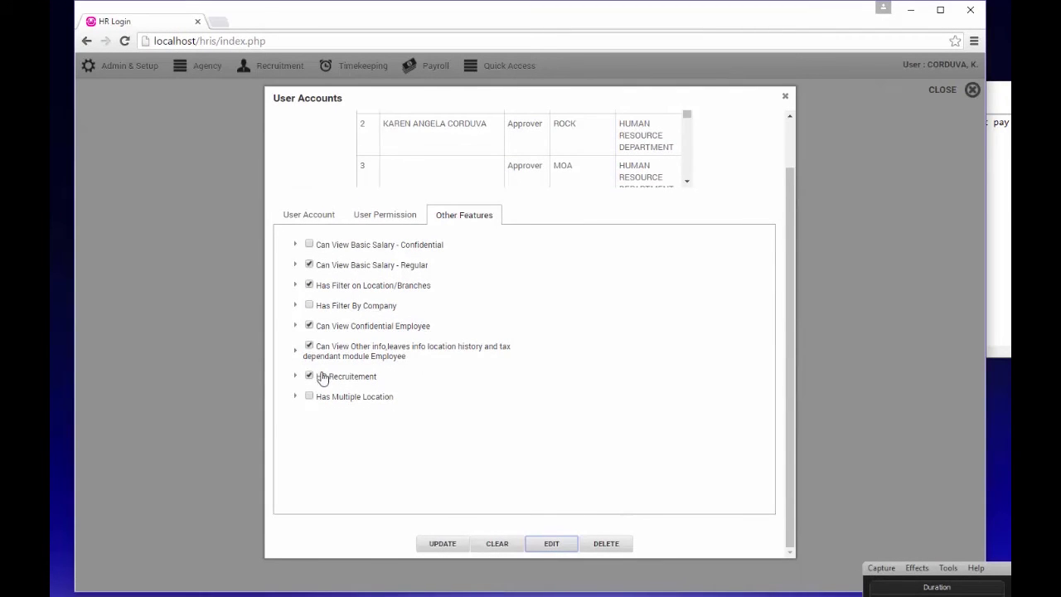
pyautogui.click(309, 265)
pyautogui.click(450, 545)
pyautogui.click(643, 135)
# Reload the HRIS page and view the Masterfile profile of the confidential employee in row 72.
pyautogui.click(657, 42)
pyautogui.press('Return')
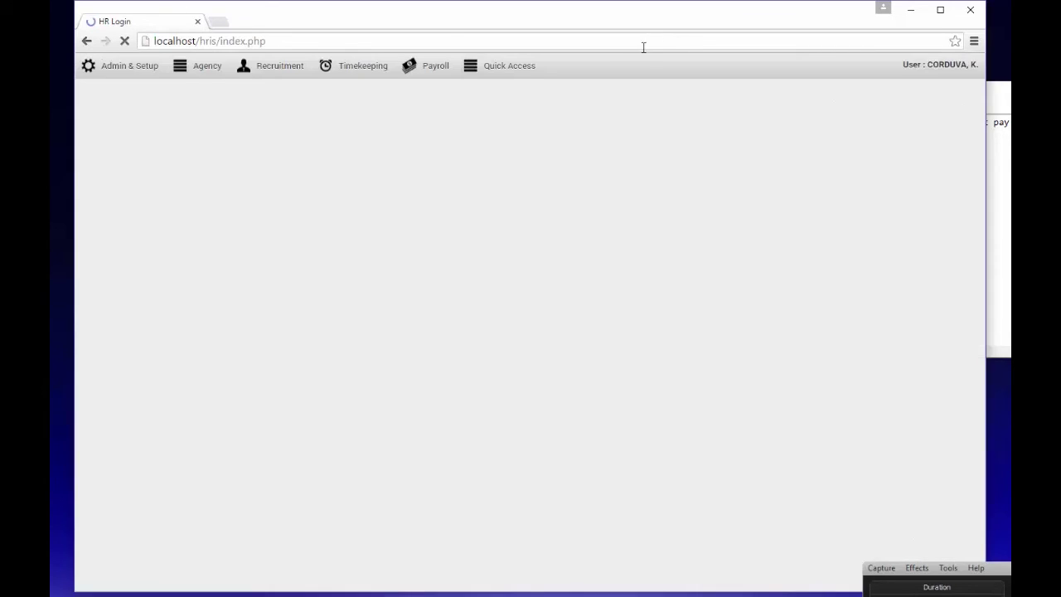
pyautogui.moveTo(509, 73)
pyautogui.click(507, 191)
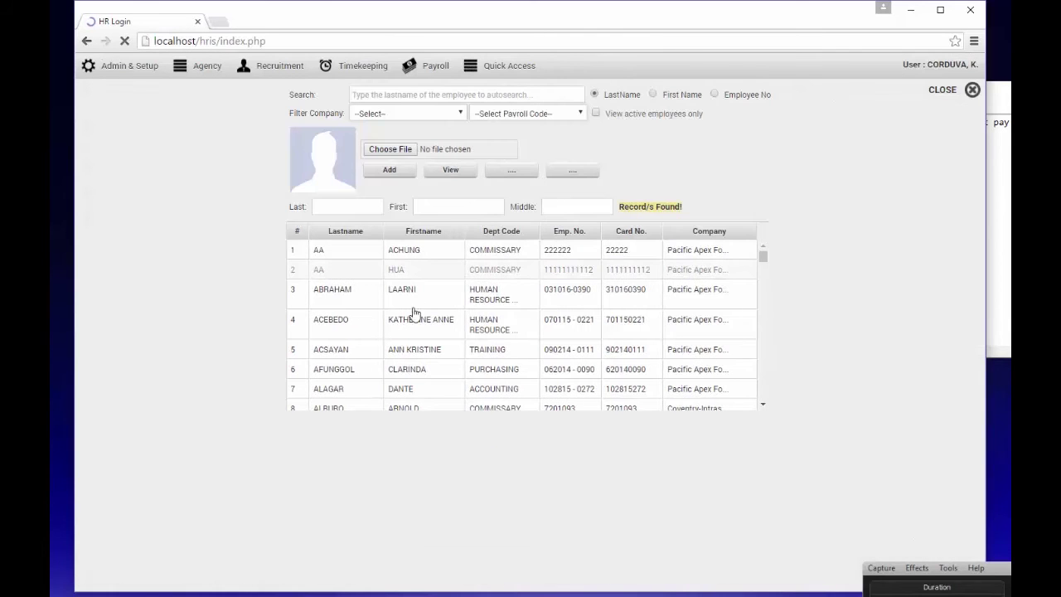
pyautogui.scroll(-15, 406, 365)
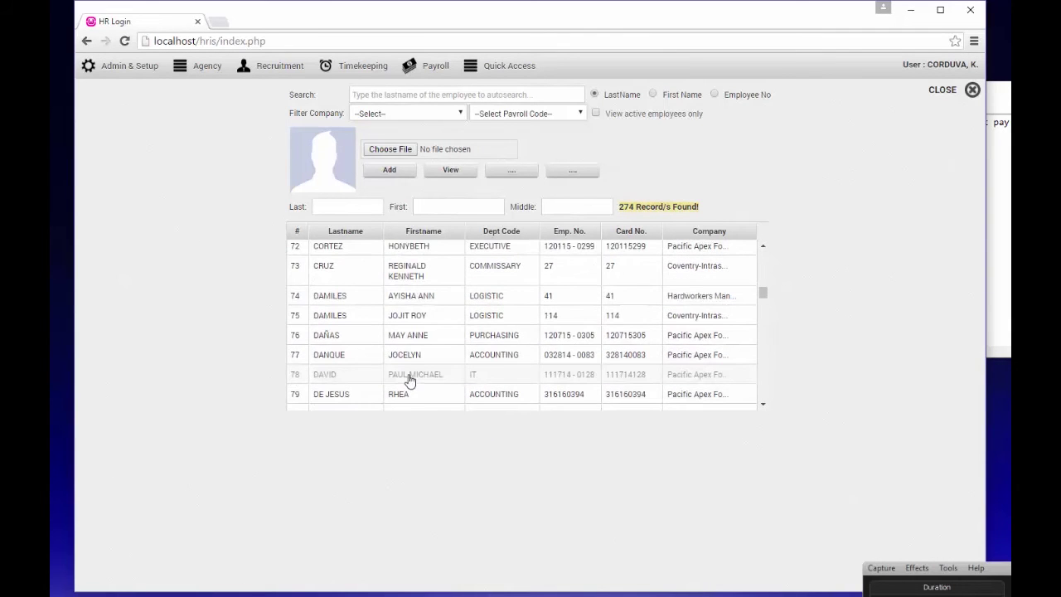
pyautogui.scroll(1, 409, 377)
pyautogui.click(394, 313)
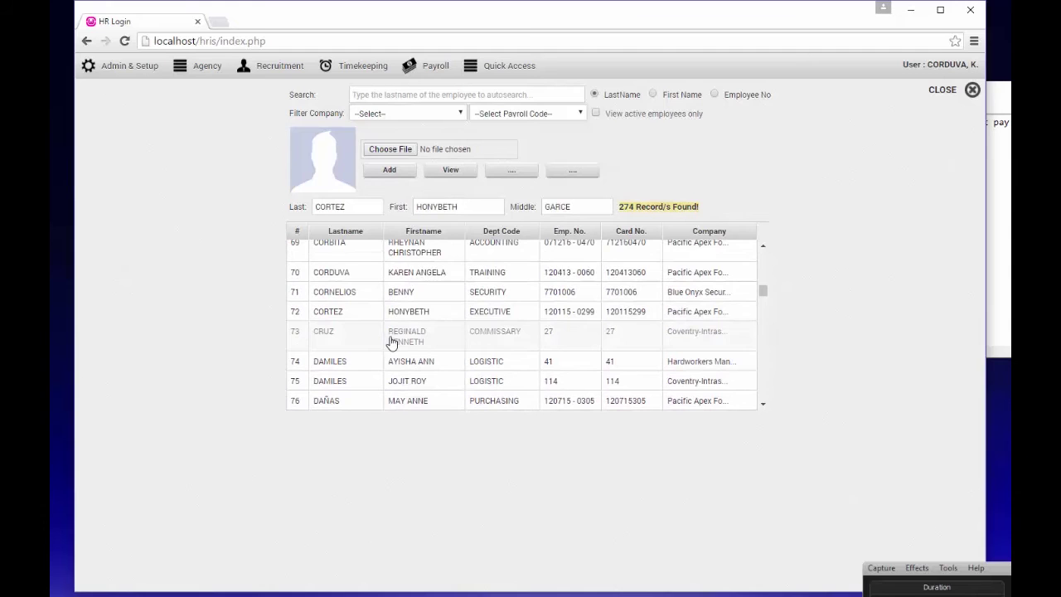
pyautogui.click(456, 170)
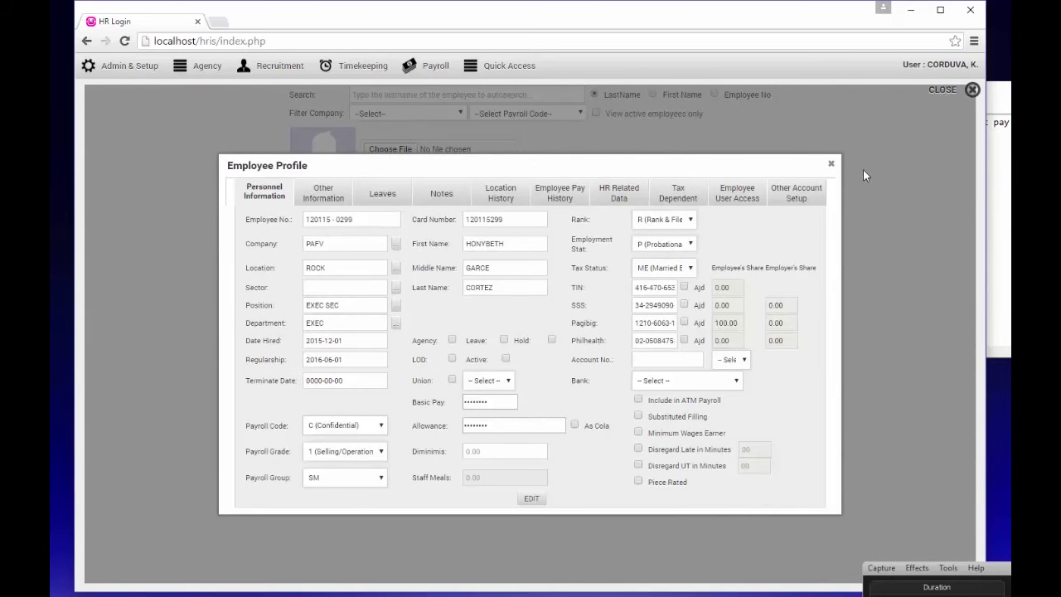
# Close the row 72 profile and check the payroll code, basic pay and allowance in the row 74 employee's profile.
pyautogui.click(832, 164)
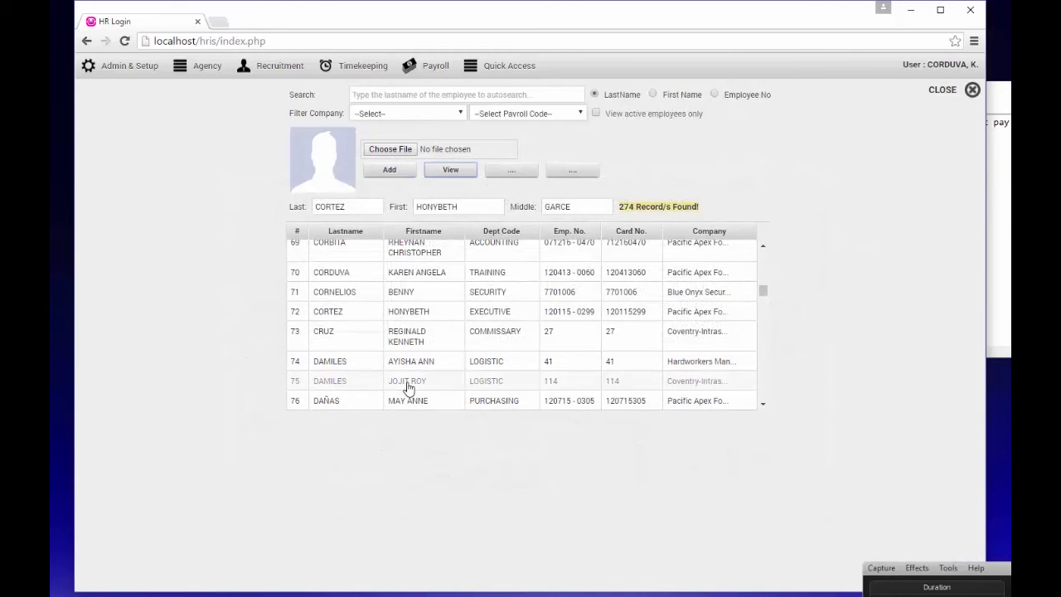
pyautogui.click(415, 367)
pyautogui.click(453, 173)
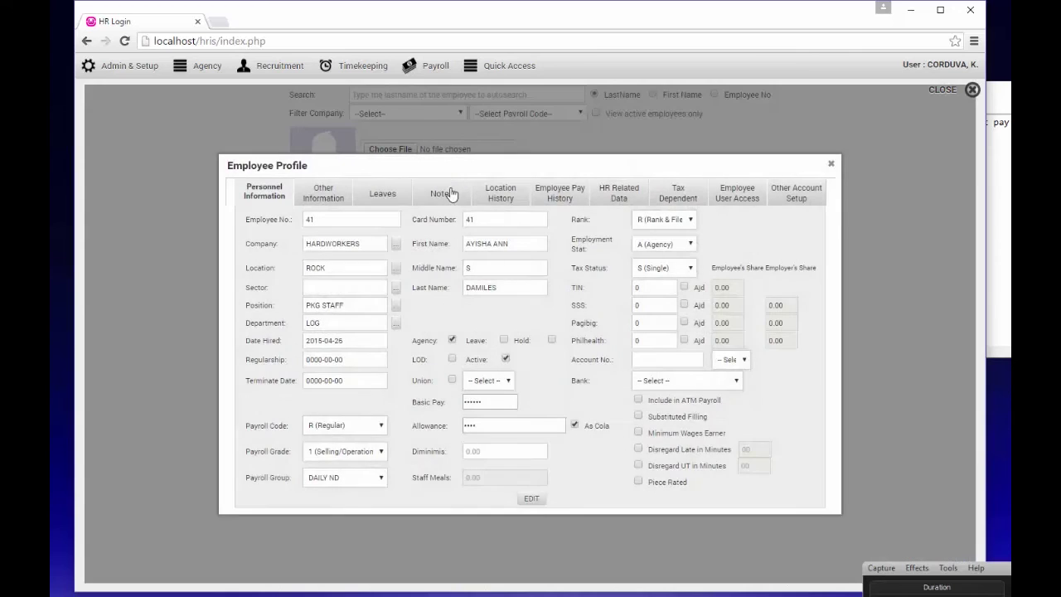
pyautogui.click(347, 428)
pyautogui.click(347, 429)
pyautogui.doubleClick(466, 404)
pyautogui.doubleClick(469, 425)
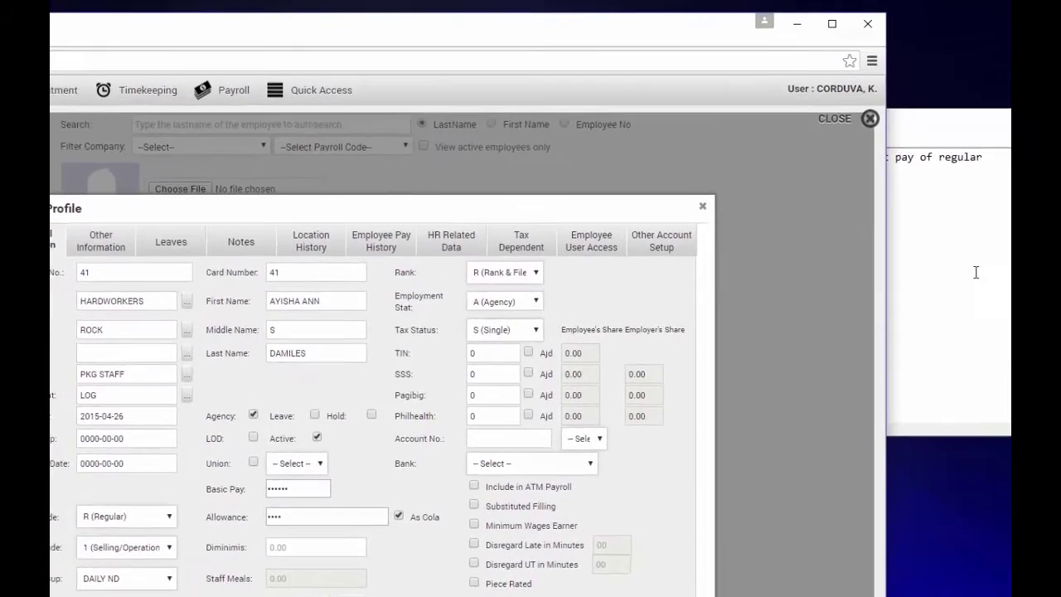
# Replace the Notepad note with "So its all hide".
pyautogui.click(990, 199)
pyautogui.hotkey('ctrl', 'a')
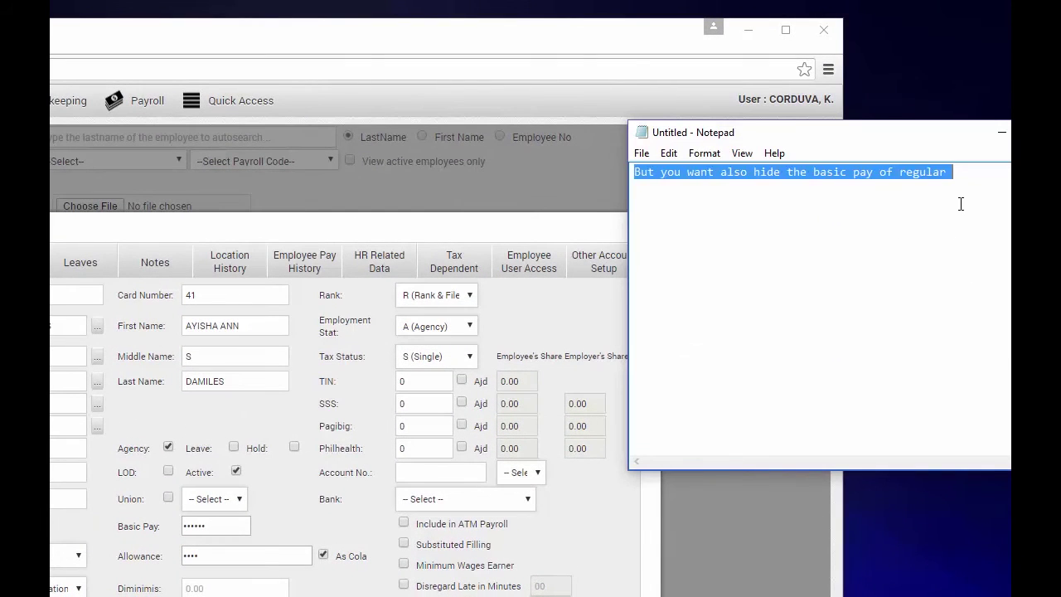
pyautogui.write('So it')
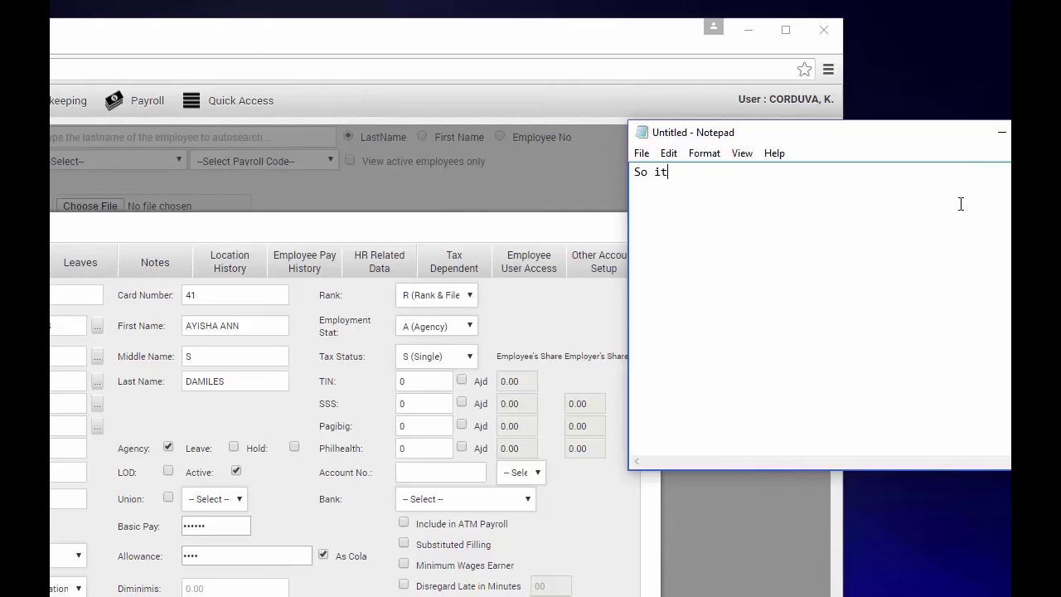
pyautogui.write('s all hide')
# Replace the Notepad note with "Now if you only want to view the regular employee" plus a line ending "for confidential employee", and clear it.
pyautogui.hotkey('ctrl', 'a')
pyautogui.write('Now if you only want to vie')
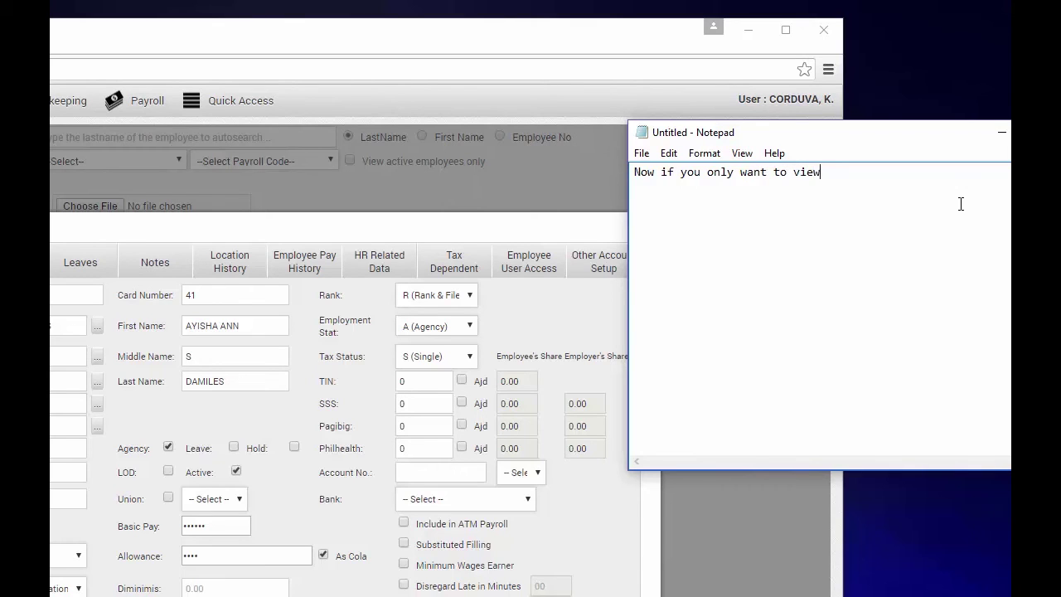
pyautogui.write('he regular employee and dis')
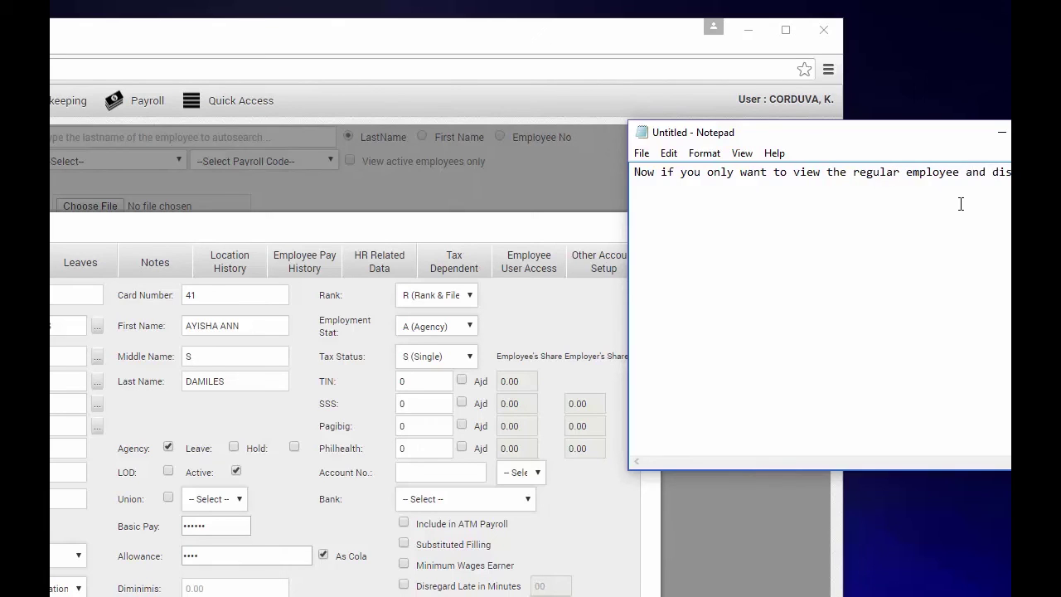
pyautogui.write('abl')
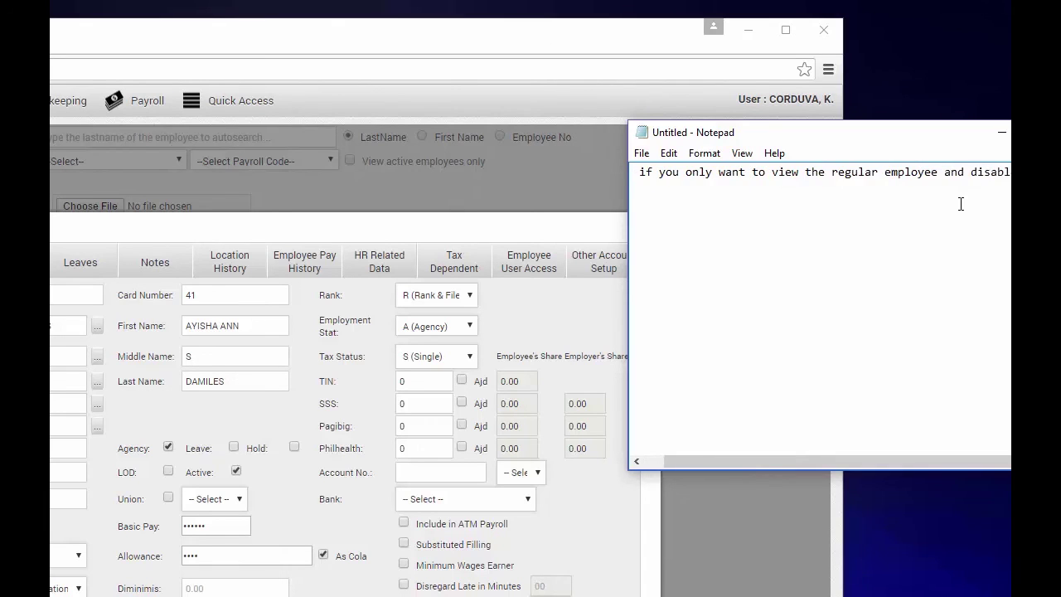
pyautogui.write('e th')
pyautogui.press('Return')
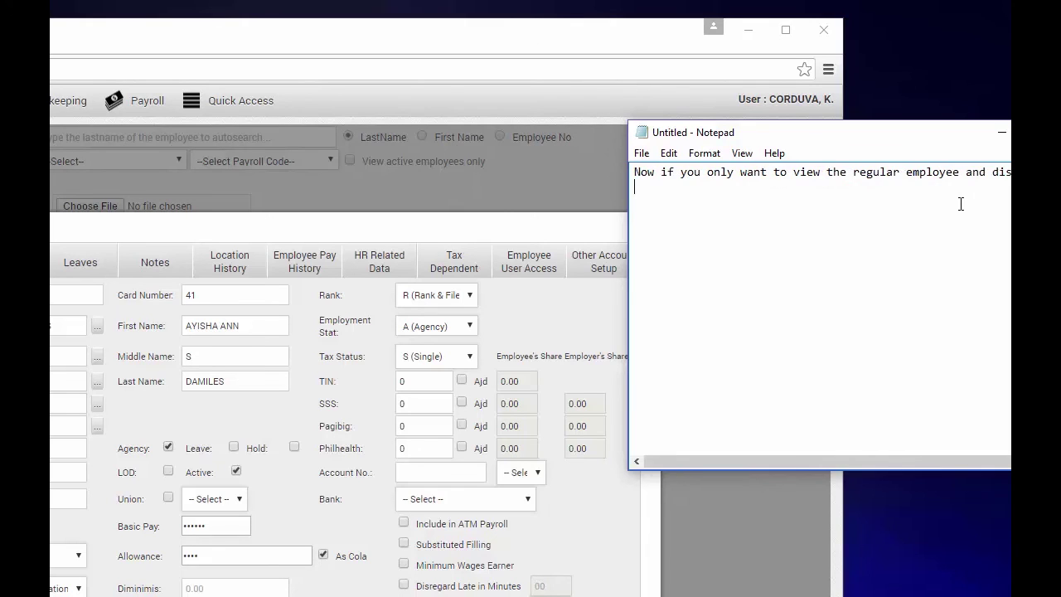
pyautogui.write('for conf')
pyautogui.write('if')
pyautogui.write('de')
pyautogui.write('ntial employee')
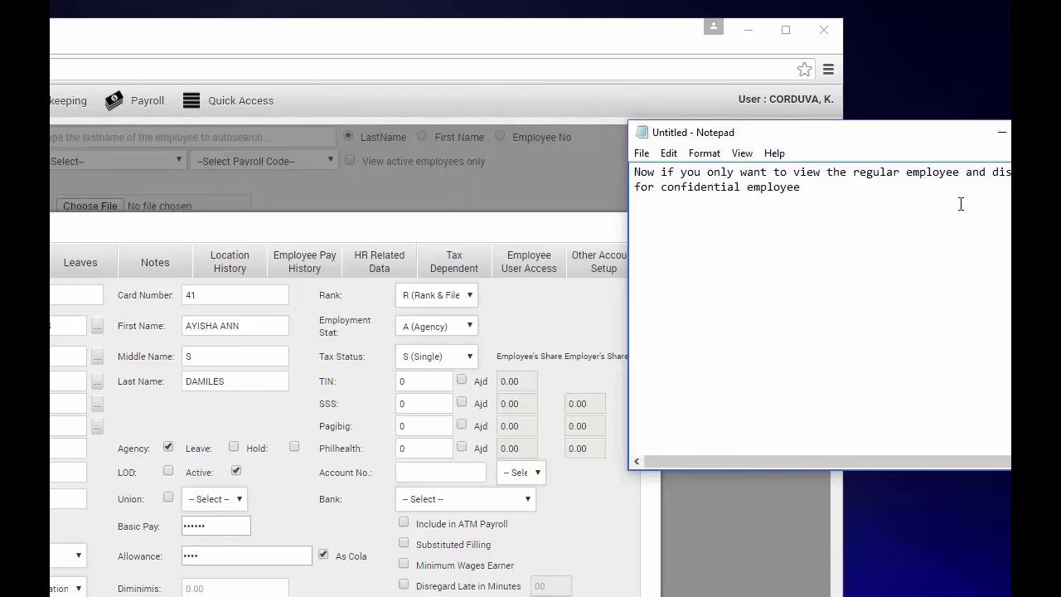
pyautogui.hotkey('ctrl', 'a')
pyautogui.press('BackSpace')
# Switch back to the HRIS browser window, reload the page and open the Users Account reference file.
pyautogui.click(303, 241)
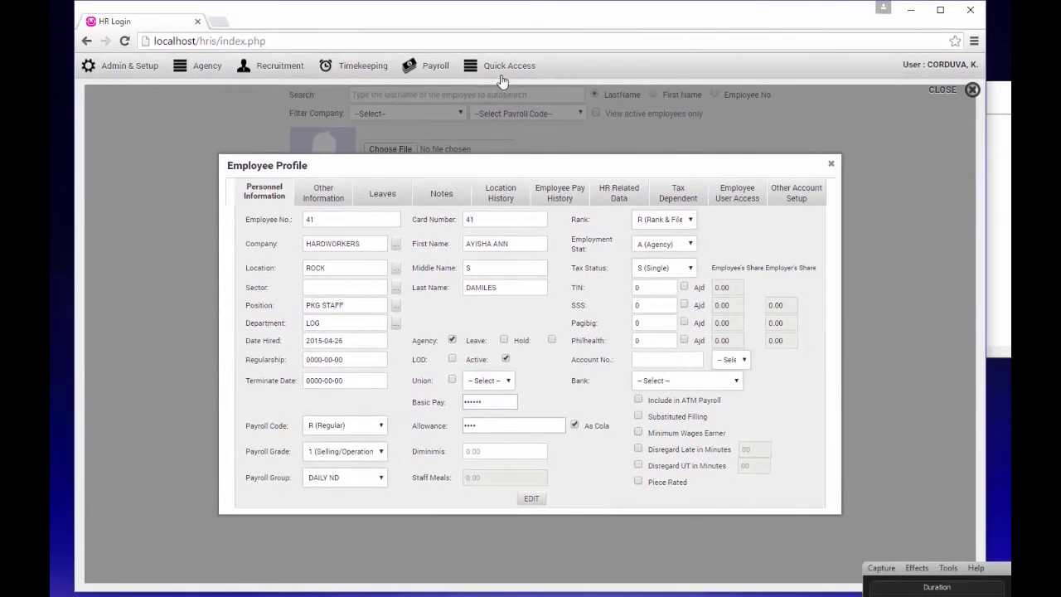
pyautogui.click(501, 80)
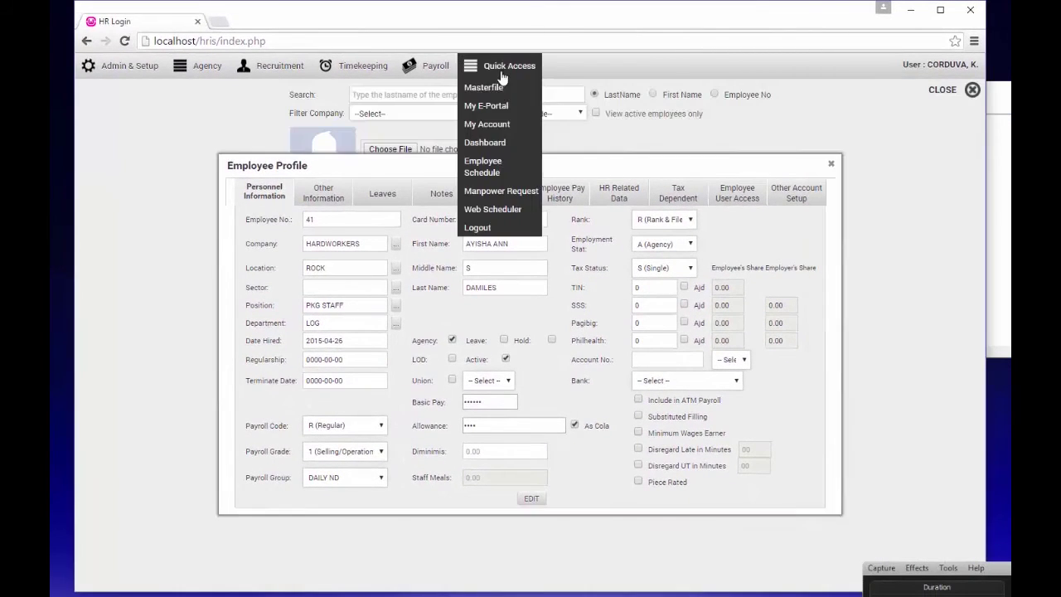
pyautogui.moveTo(168, 89)
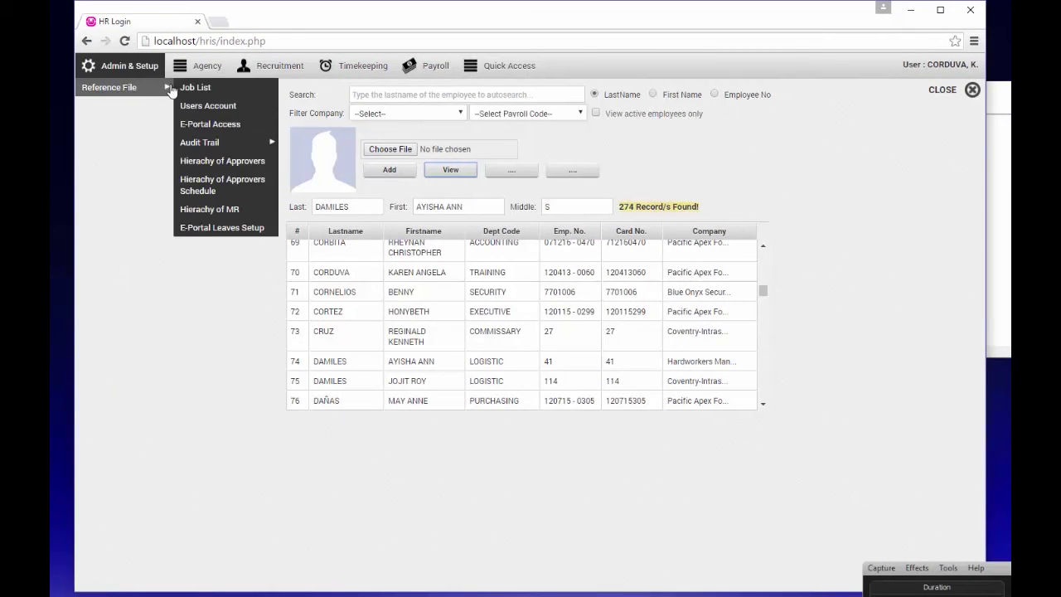
pyautogui.click(208, 106)
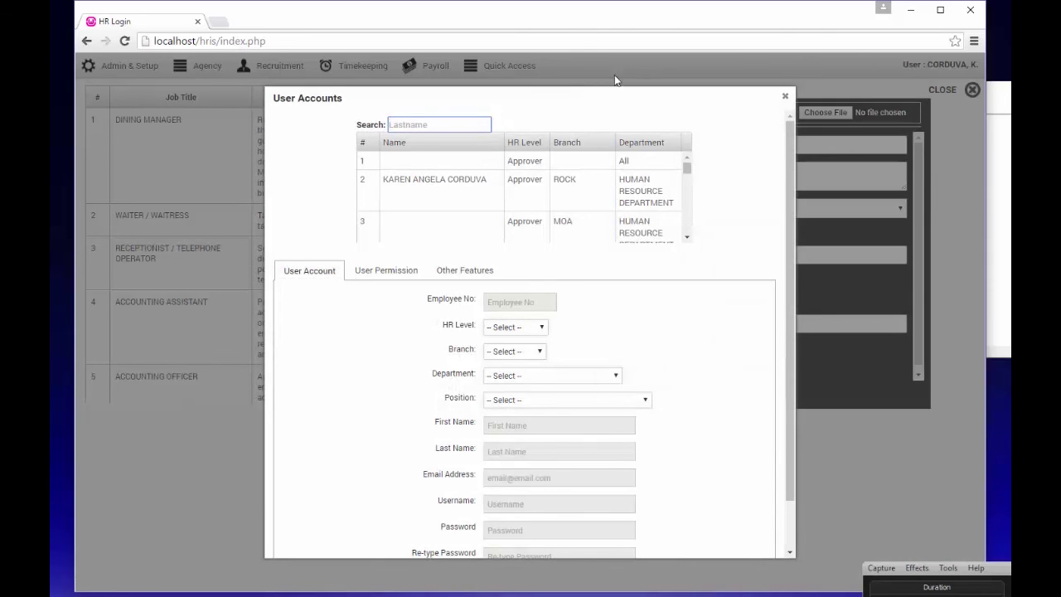
pyautogui.click(569, 40)
pyautogui.press('Return')
pyautogui.moveTo(108, 87)
pyautogui.click(237, 104)
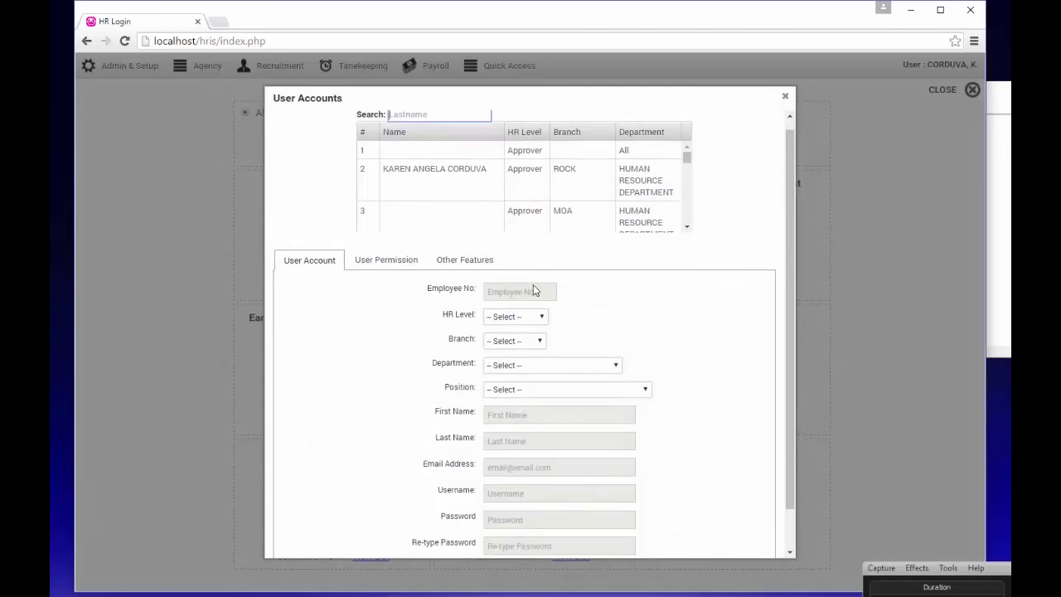
# Remove the Can View Confidential Employee feature from the row 2 user account and save the update.
pyautogui.click(464, 178)
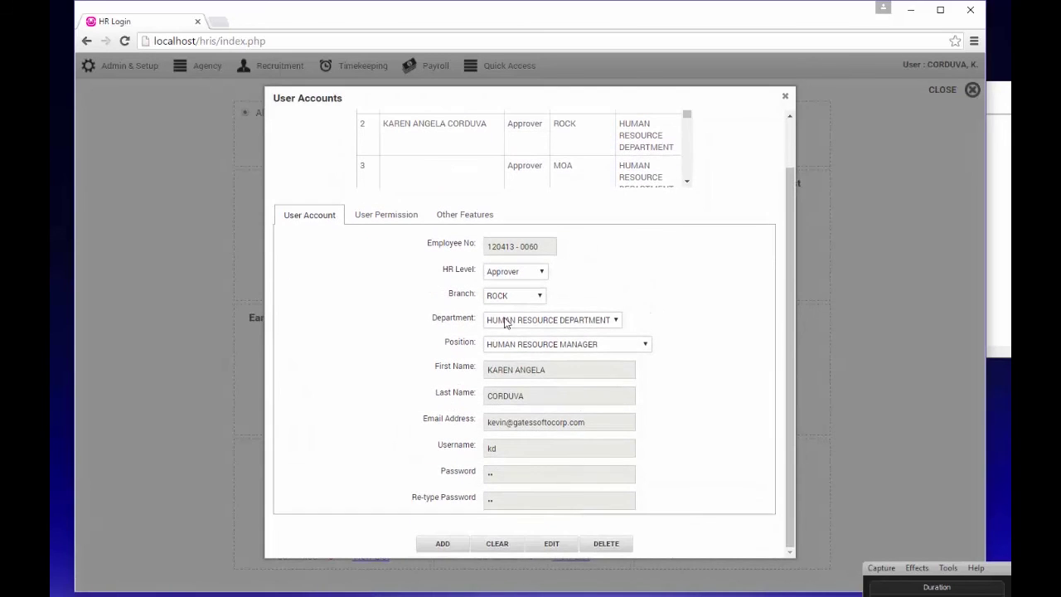
pyautogui.click(464, 213)
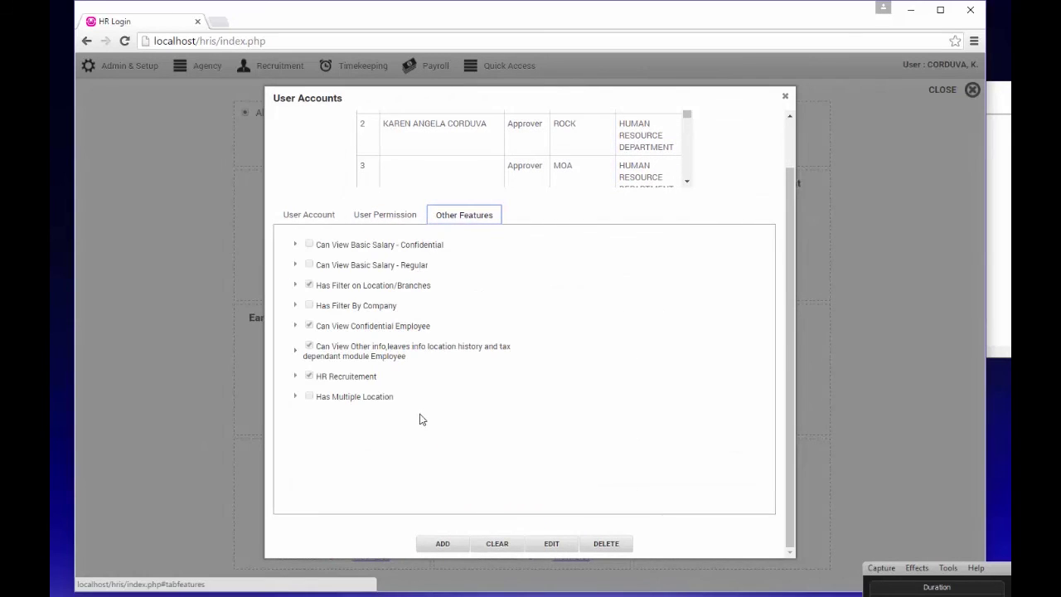
pyautogui.click(551, 544)
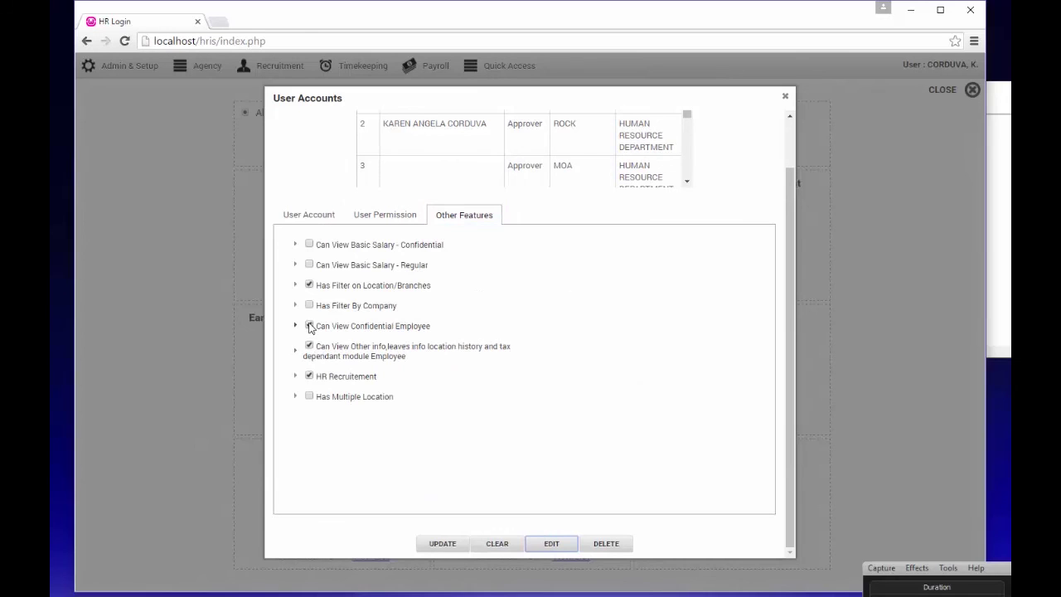
pyautogui.click(309, 325)
pyautogui.click(442, 543)
pyautogui.click(641, 138)
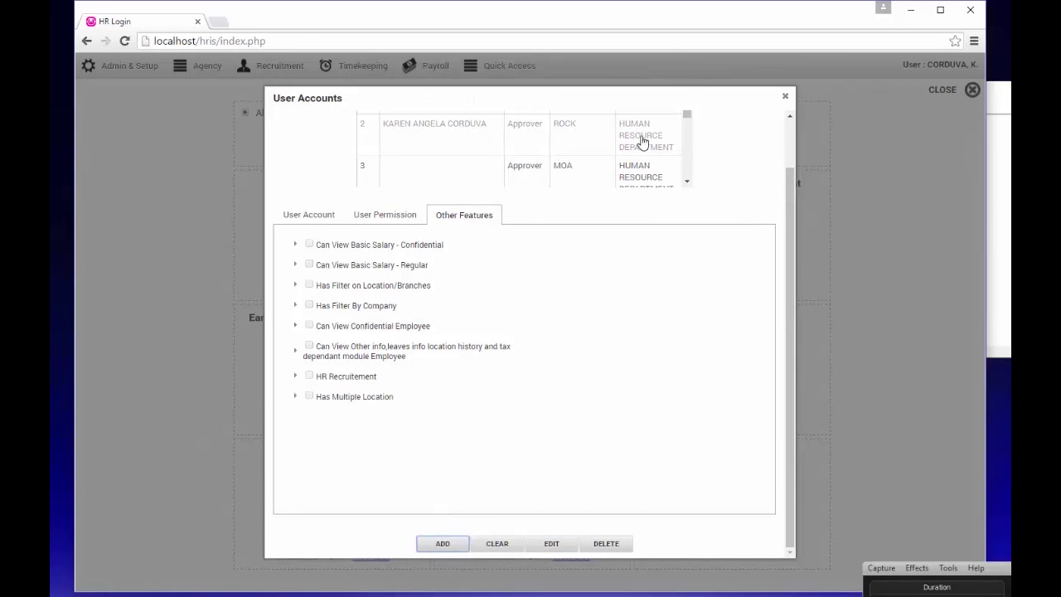
# Reload the HRIS page, open the Masterfile and check the record count and the employee list for confidential employees.
pyautogui.click(504, 41)
pyautogui.press('Return')
pyautogui.moveTo(536, 67)
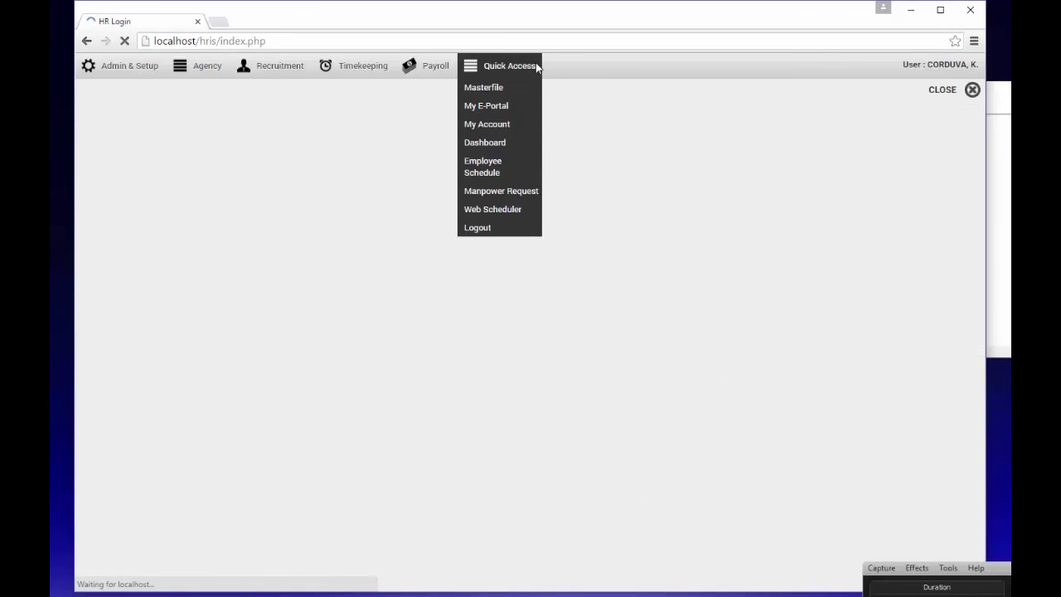
pyautogui.click(484, 87)
pyautogui.moveTo(621, 207); pyautogui.dragTo(733, 220)
pyautogui.scroll(-11, 441, 350)
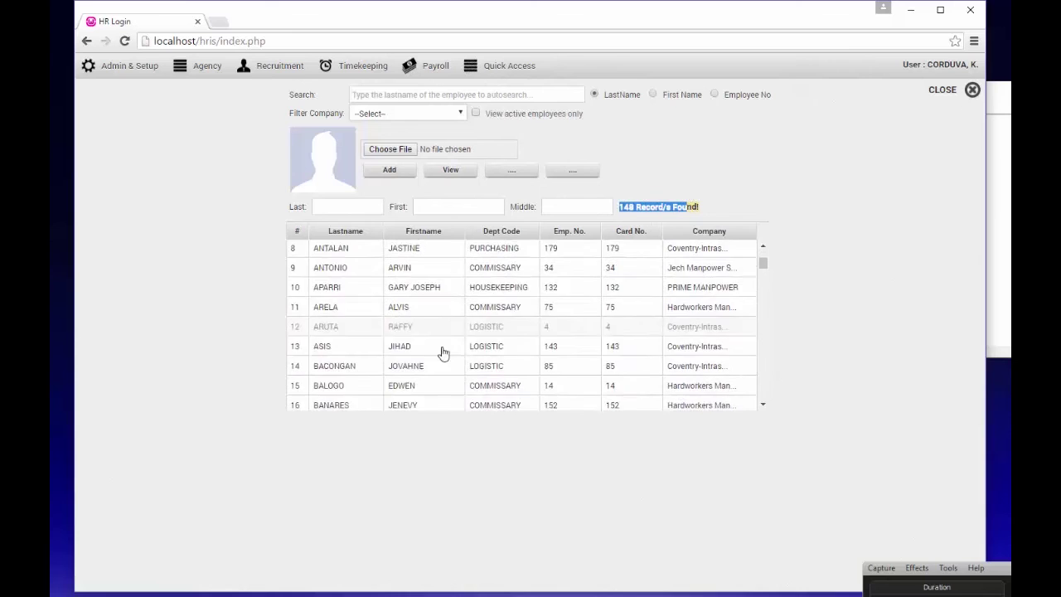
pyautogui.scroll(3, 381, 363)
pyautogui.scroll(-1, 385, 365)
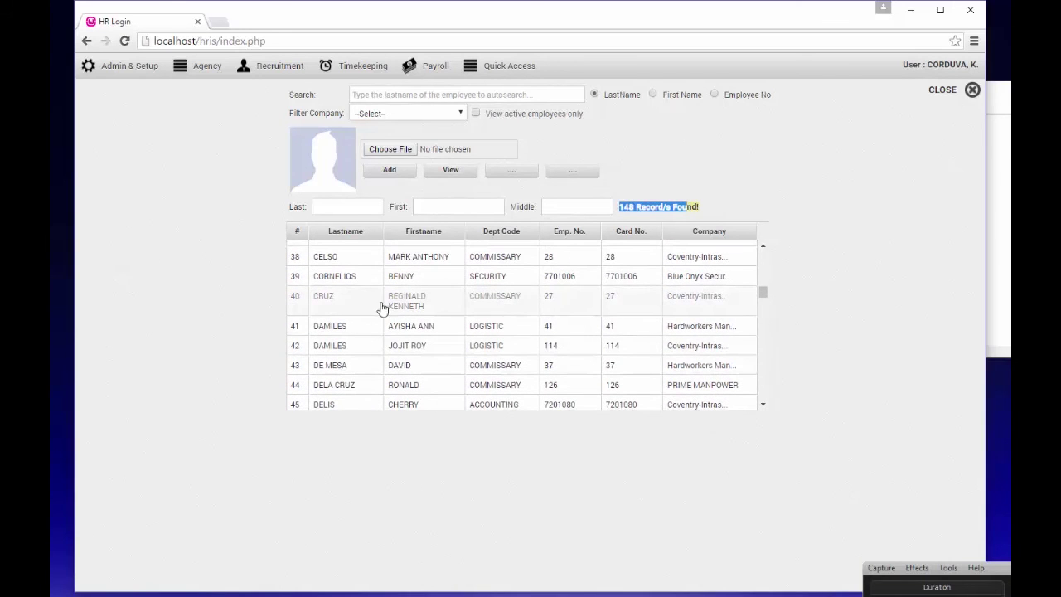
# Write the closing Notepad note "So from 274 now it was 148... Thats all thank you...." and select all its text.
pyautogui.click(995, 196)
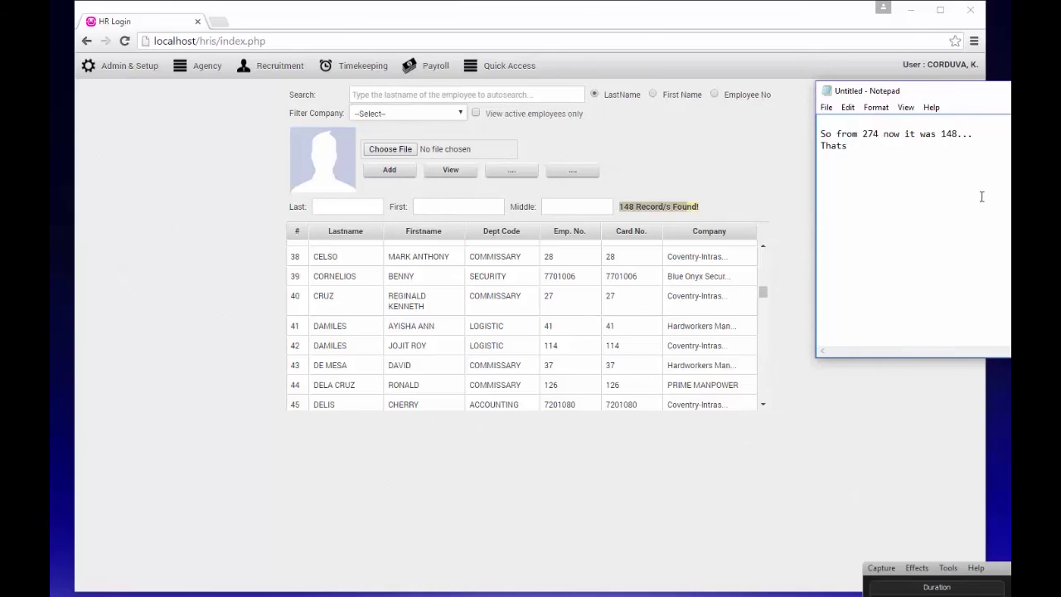
pyautogui.write('all thank you....')
pyautogui.hotkey('ctrl', 'a')
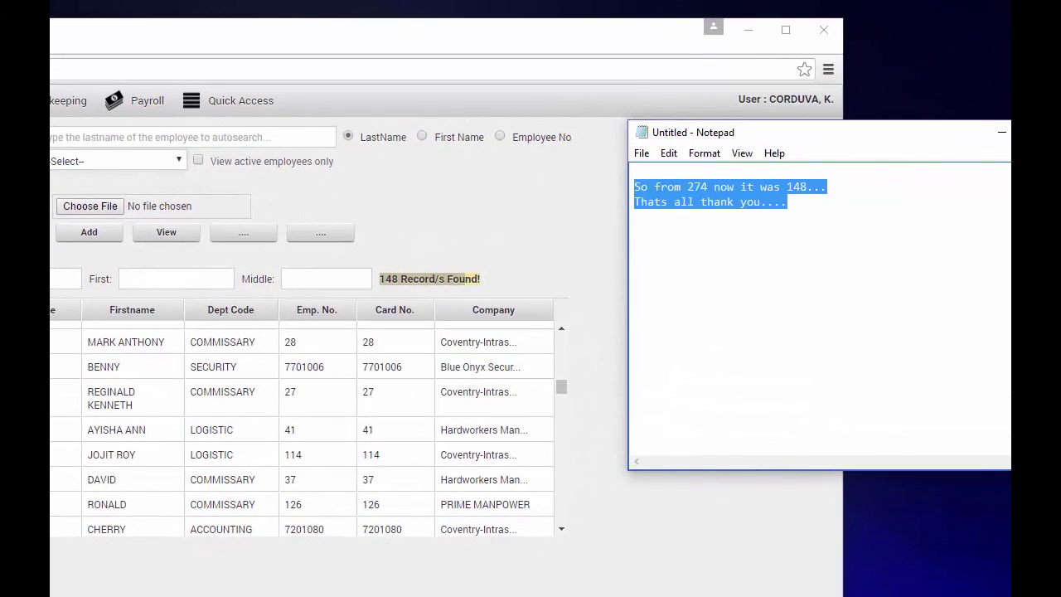